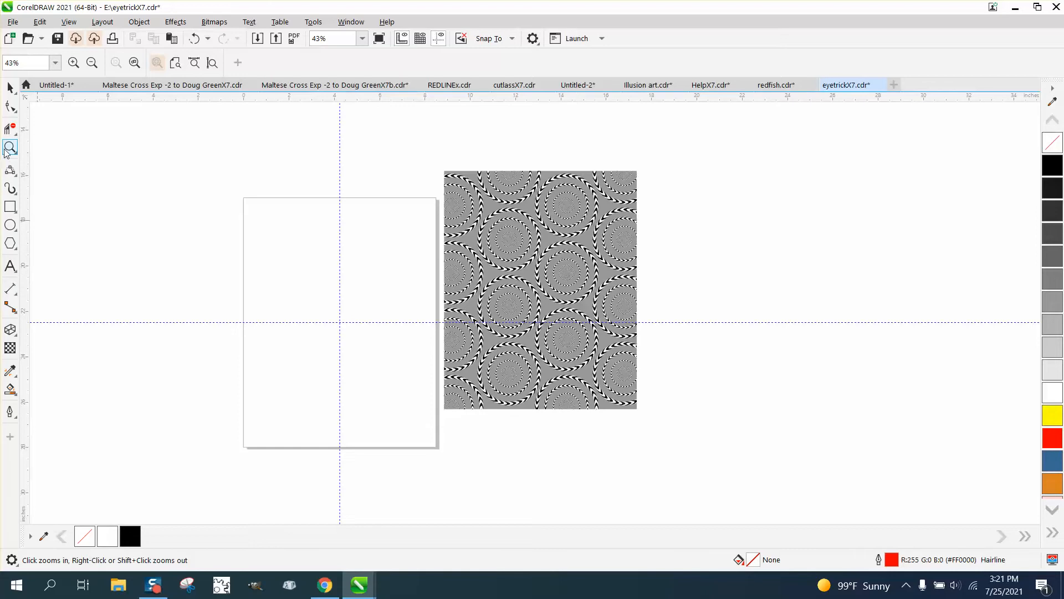
Draw a circle about 2.96 inches across centred on the guideline intersection and add a concentric copy about 2.56 inches across.
drag(199, 253, 490, 381)
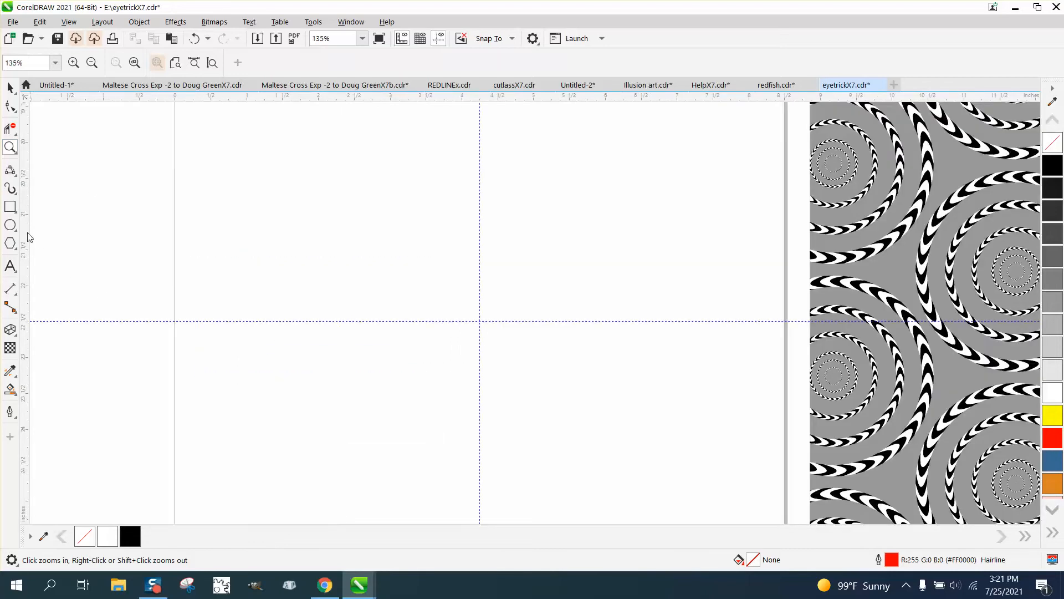
click(10, 225)
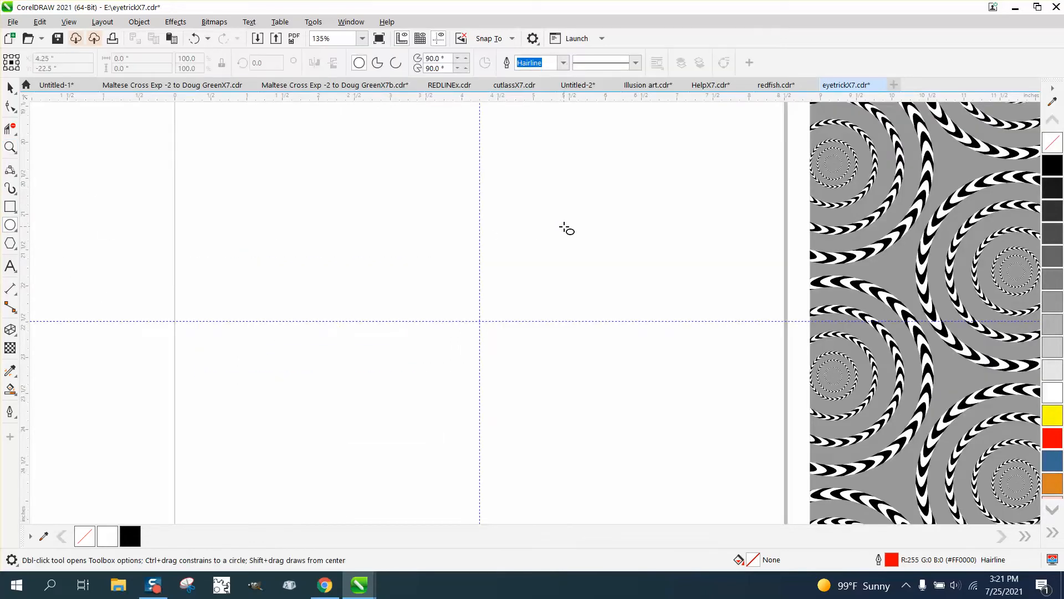
drag(580, 222, 398, 437)
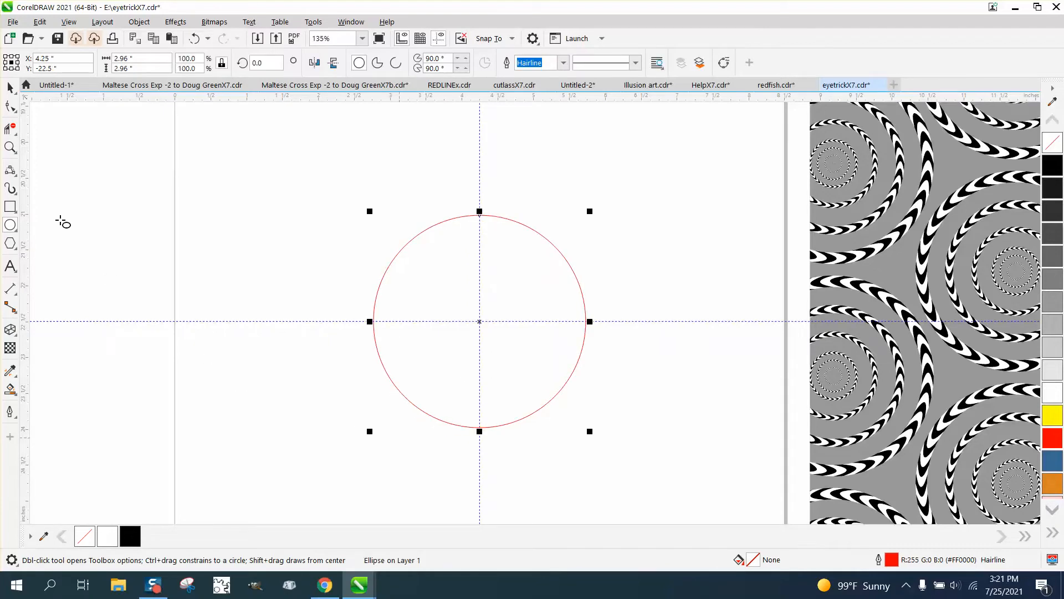
click(10, 88)
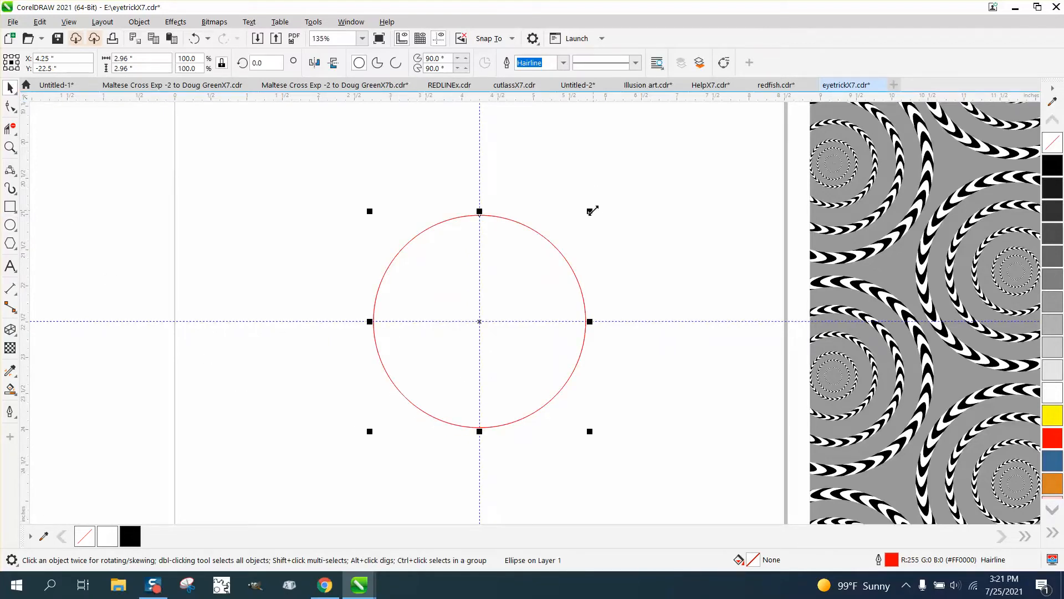
drag(590, 212, 578, 224)
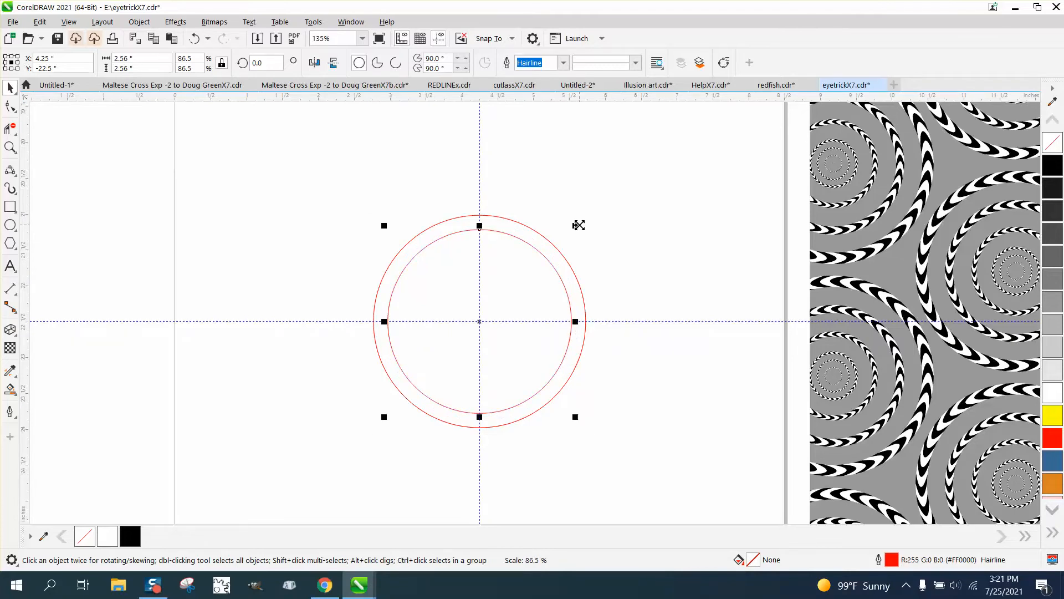
Zoom in on the ring where it crosses the horizontal guideline and activate the 3-Point Curve tool.
click(10, 147)
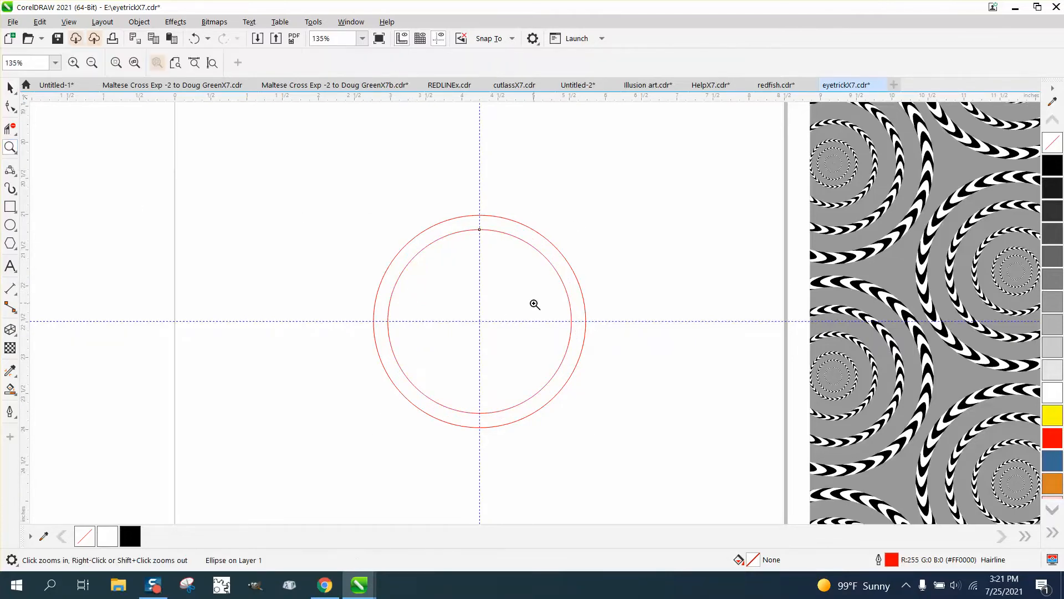
drag(505, 294, 663, 361)
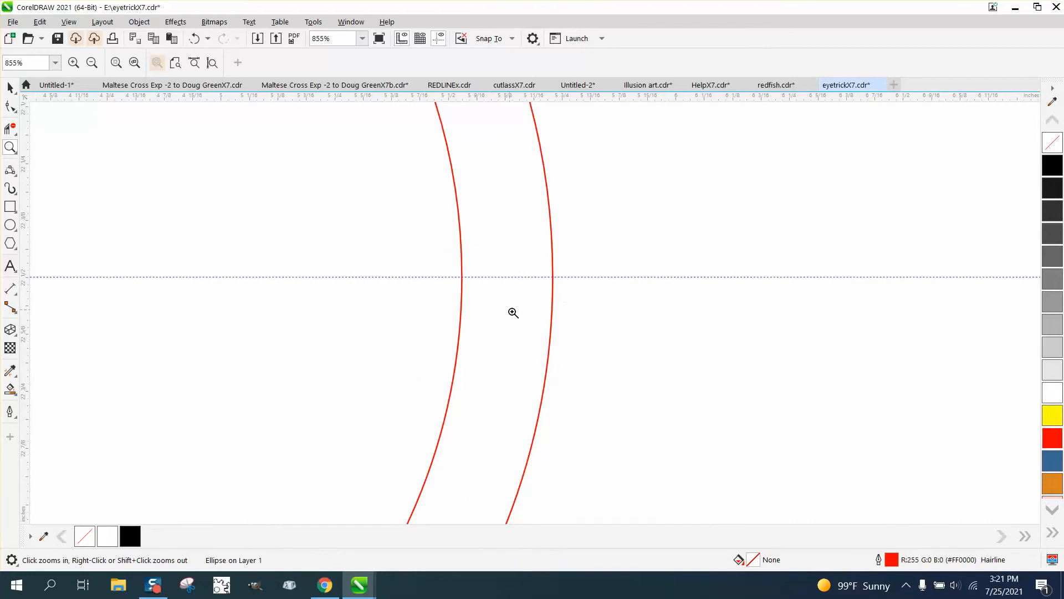
click(15, 134)
click(12, 170)
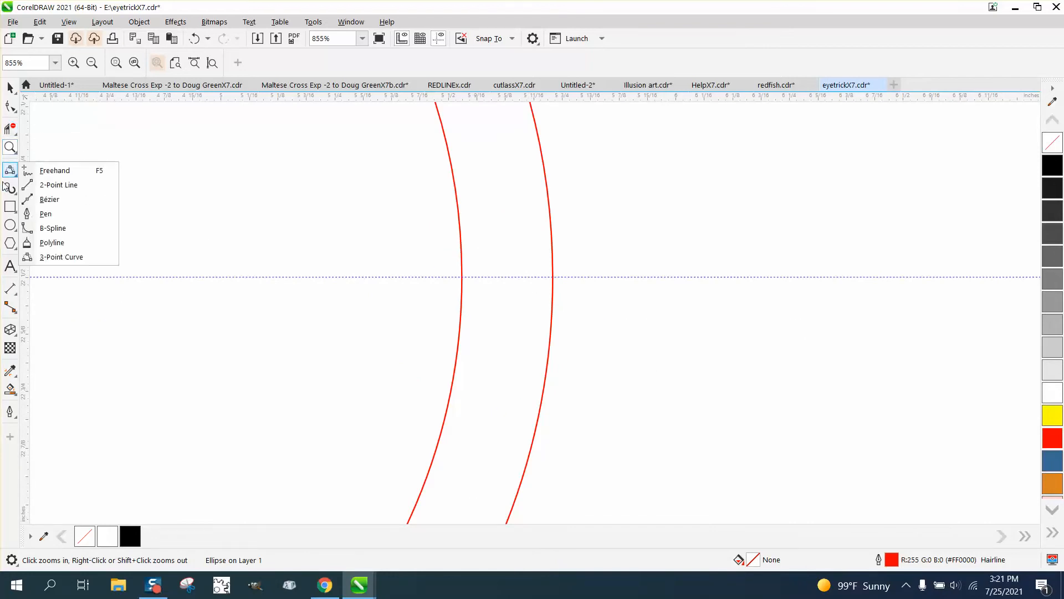
click(53, 257)
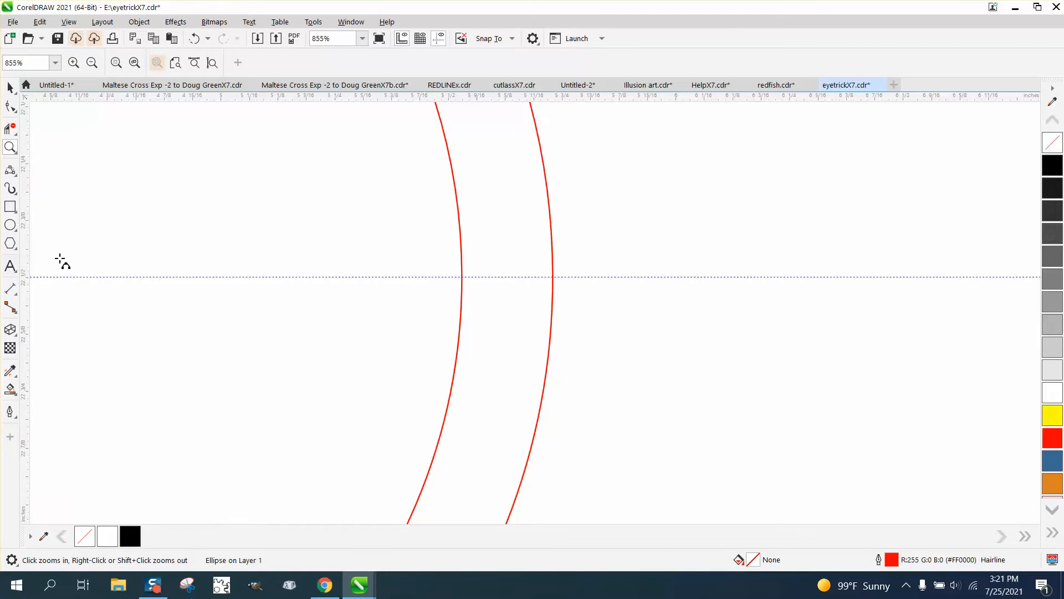
drag(455, 277, 553, 276)
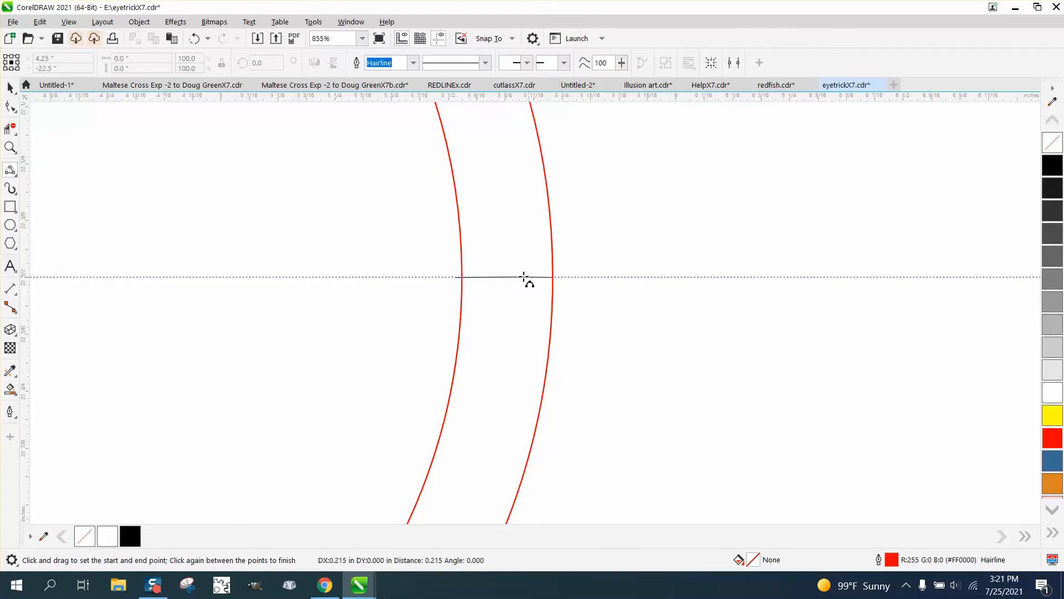
click(512, 203)
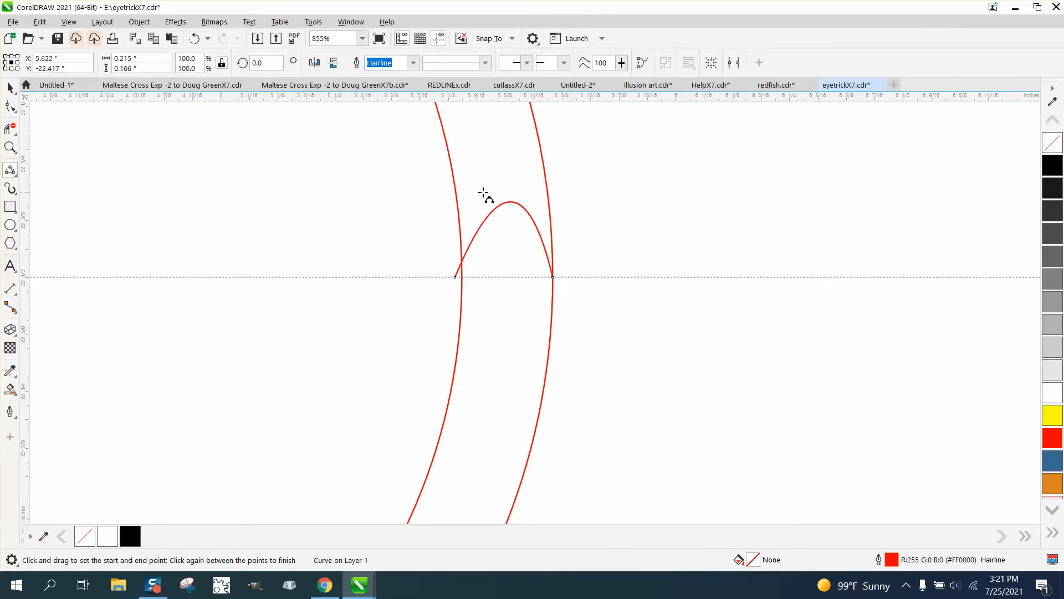
key(ctrl+z)
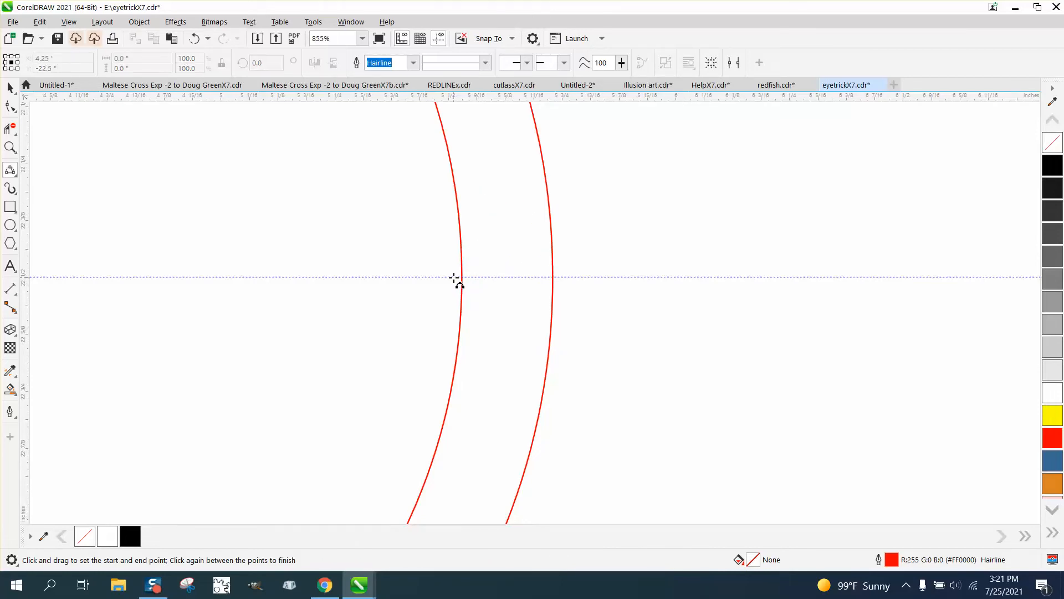
Draw a three-point arch about 0.24 inches wide and 0.23 inches high on the horizontal guideline, spanning slightly beyond both circles.
drag(454, 277, 563, 276)
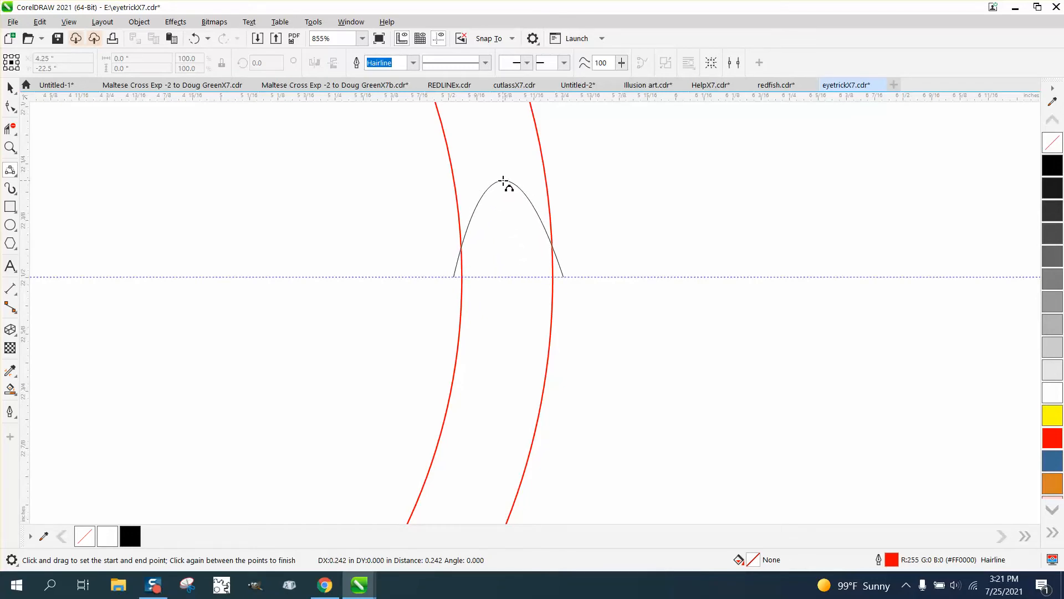
click(500, 172)
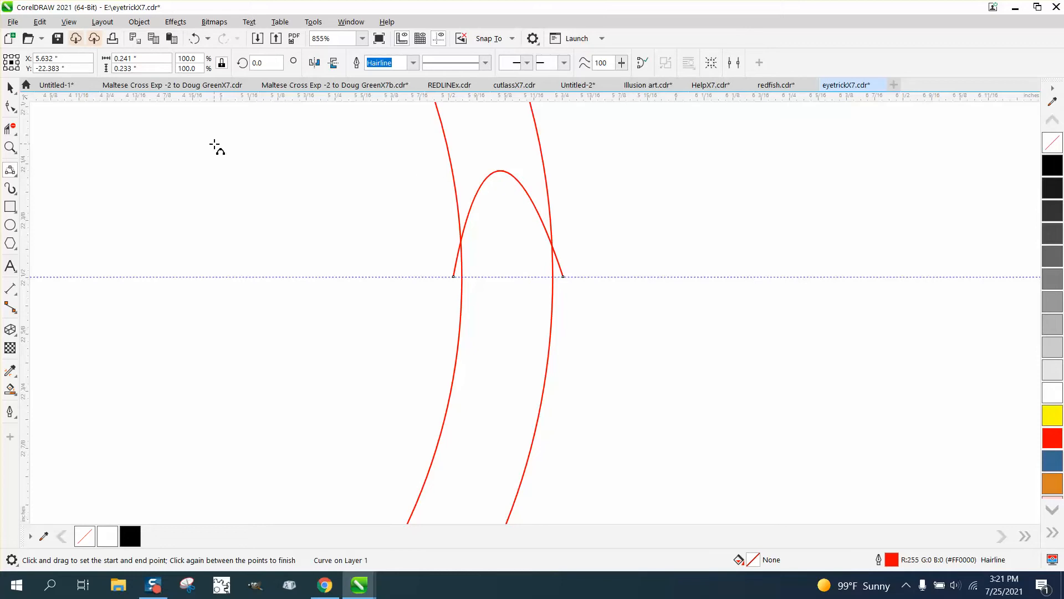
click(10, 87)
Place the arch's rotation centre at the circles' centre and create copies rotated 6 and 12 degrees.
scroll(567, 318, down, 3)
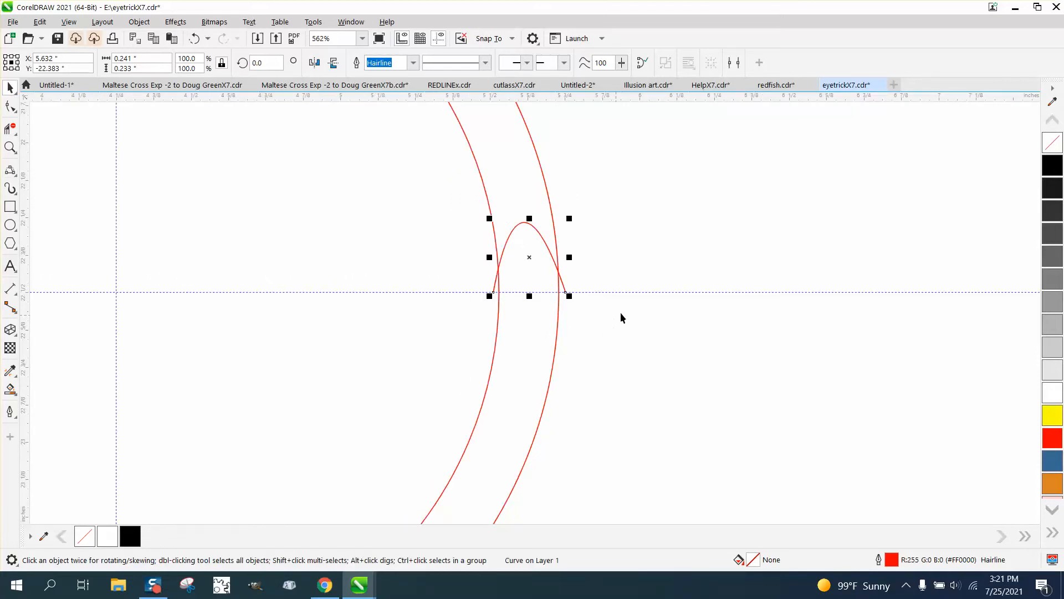
key(ctrl+c)
key(ctrl+v)
drag(529, 257, 115, 288)
click(551, 254)
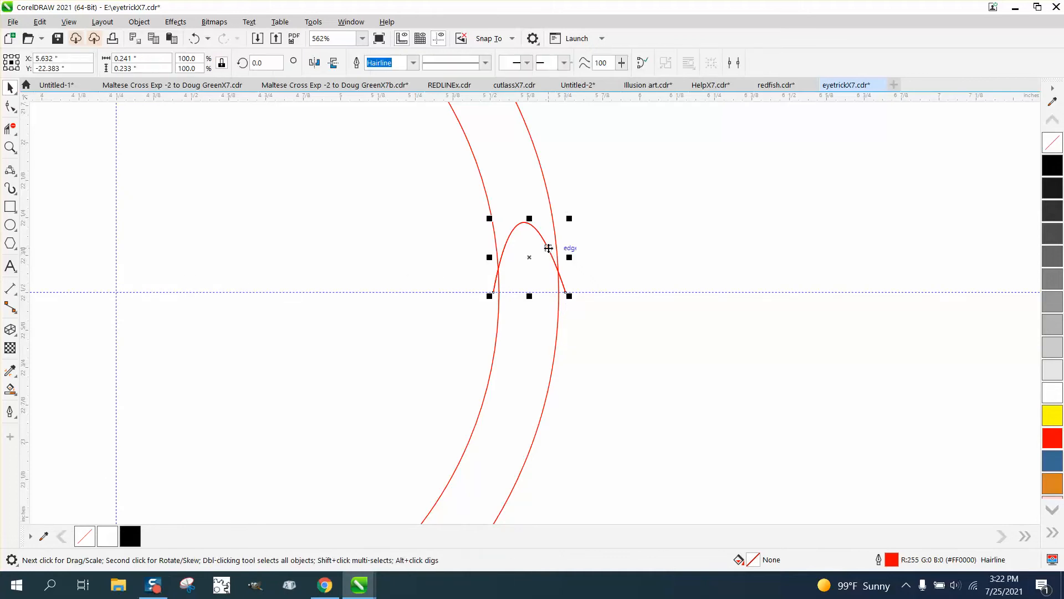
click(530, 259)
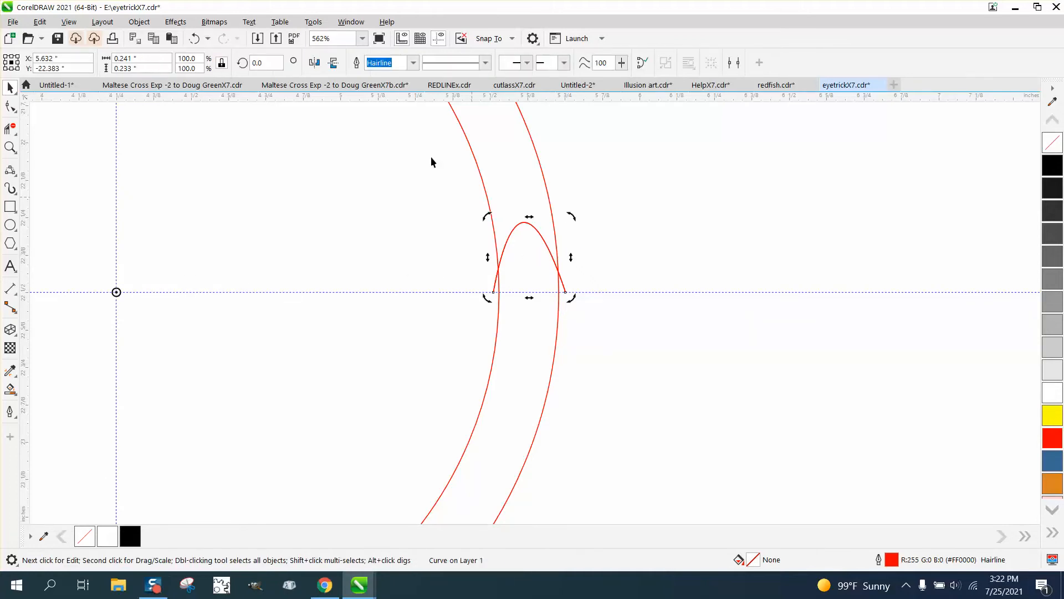
click(257, 63)
text(6)
key(Return)
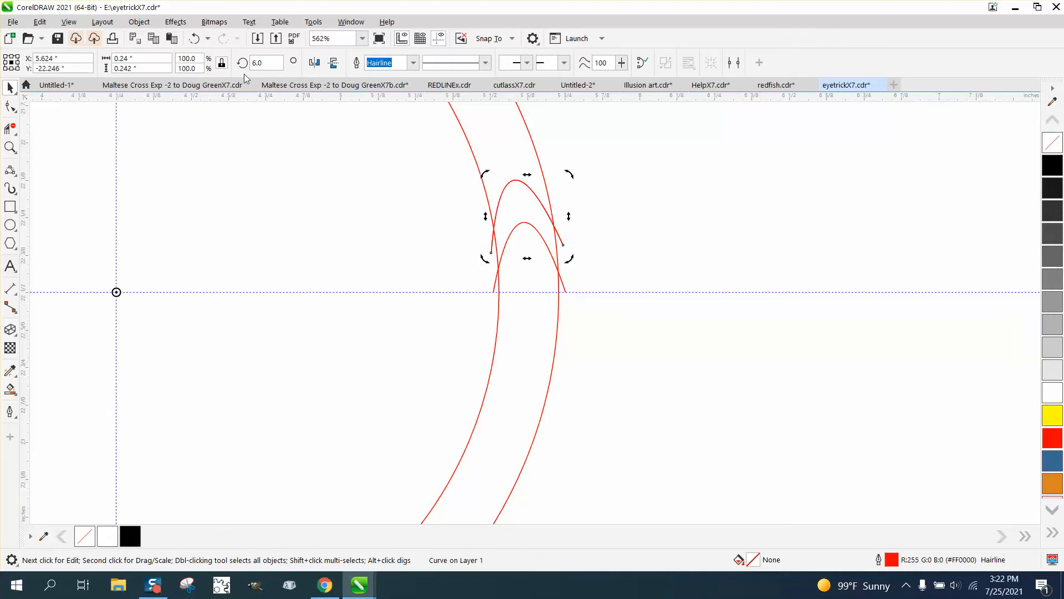
click(260, 63)
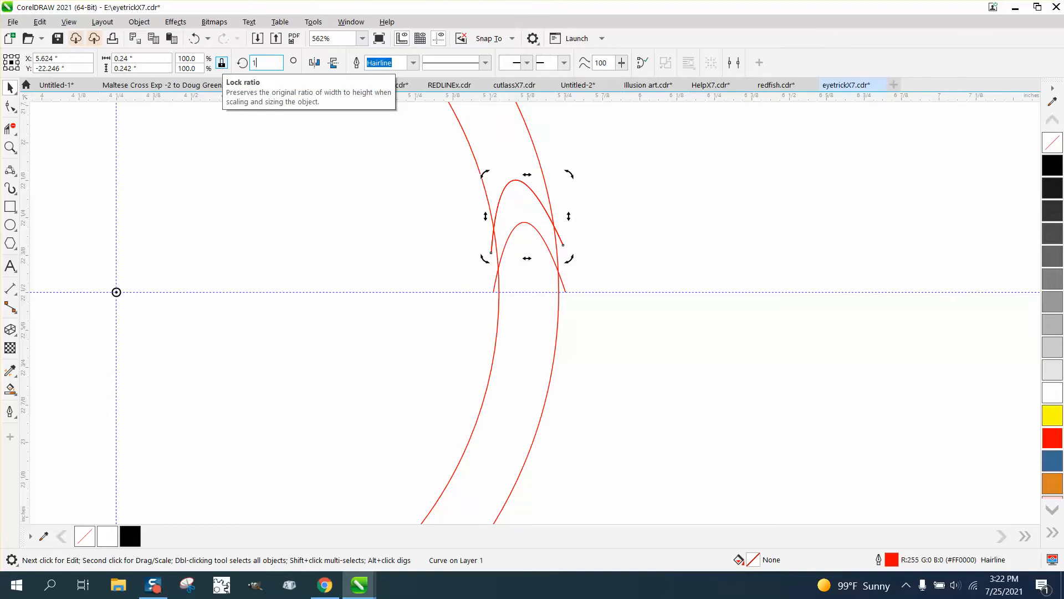
key(Return)
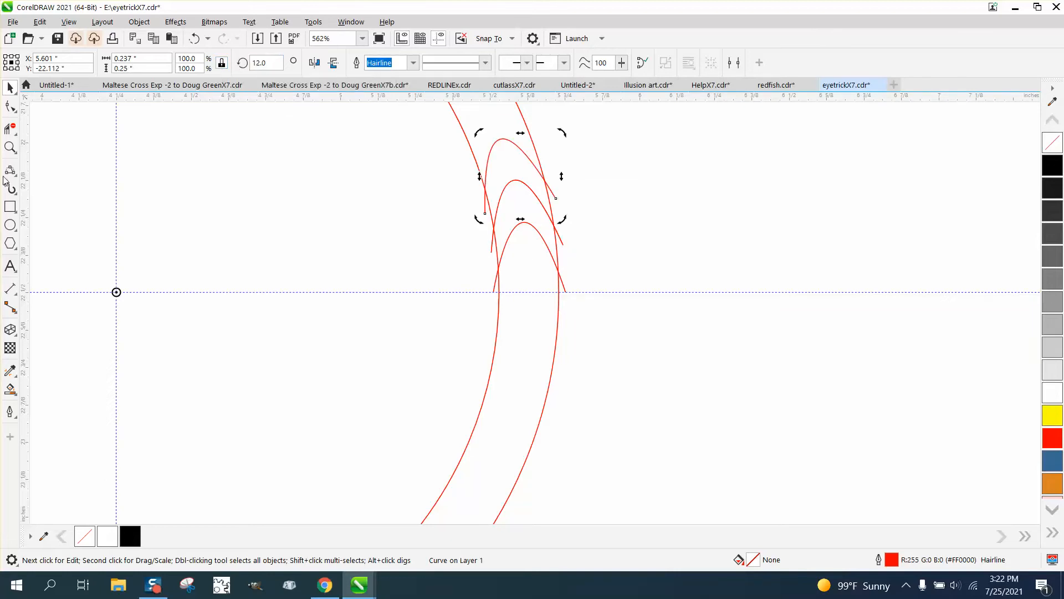
Smart Fill the crescent between the two lower arches inside the ring with black.
click(10, 388)
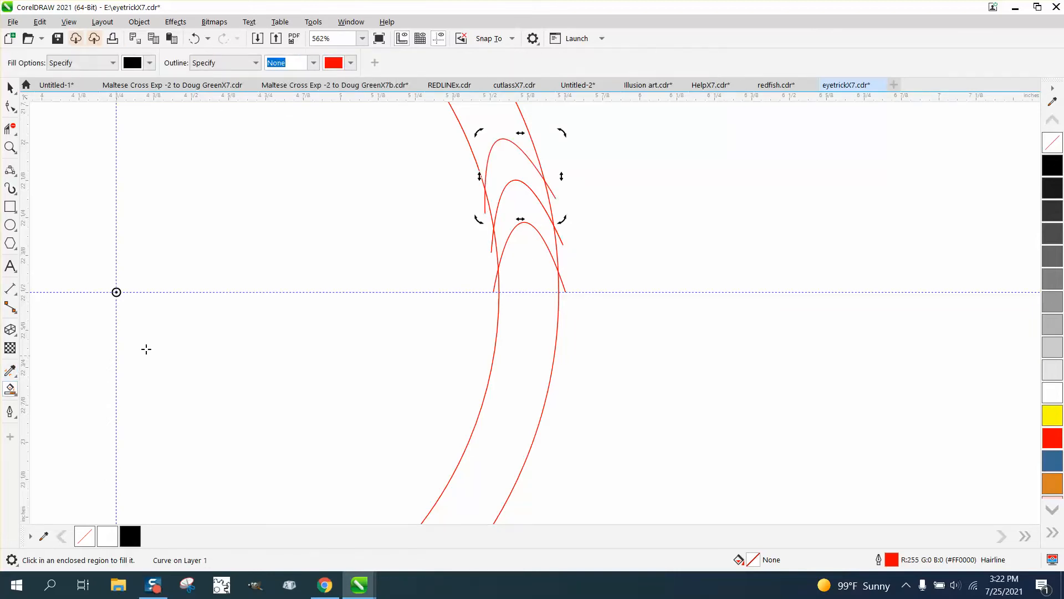
click(515, 213)
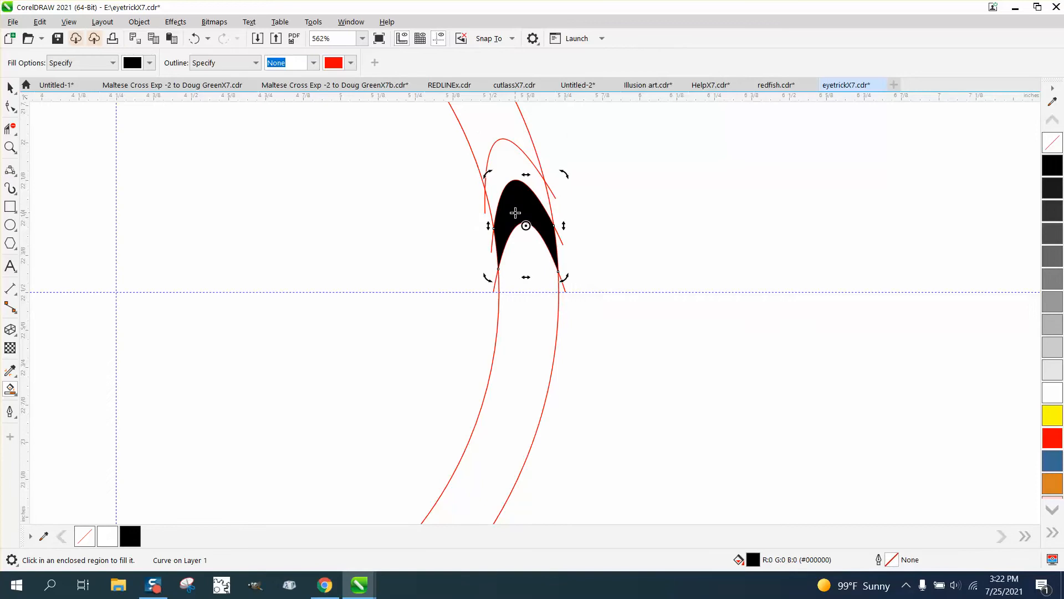
click(11, 89)
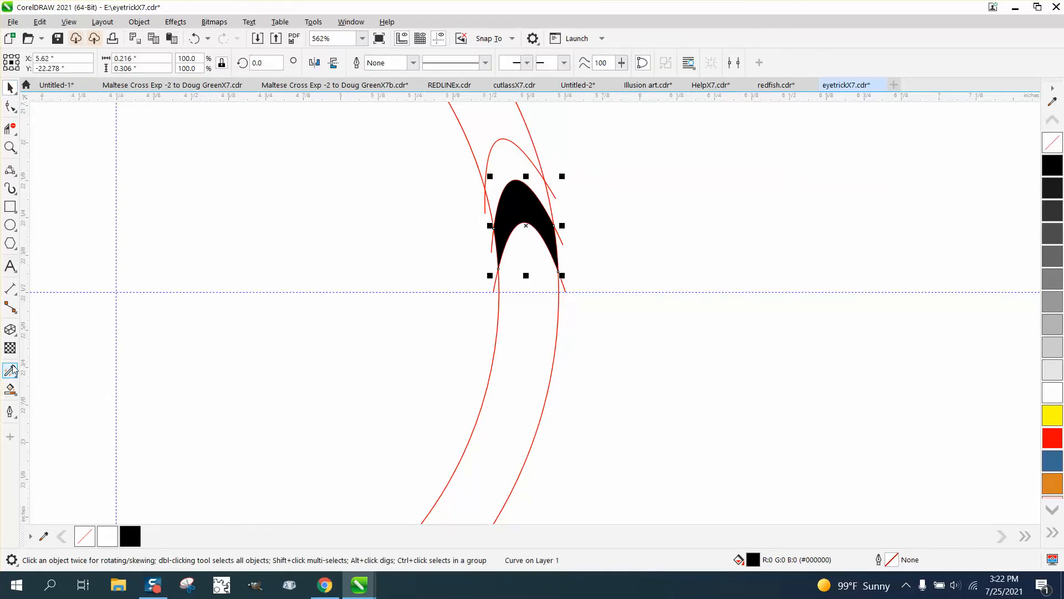
Change the Smart Fill colour to white and fill the crescent between the two upper arches.
click(10, 389)
click(15, 396)
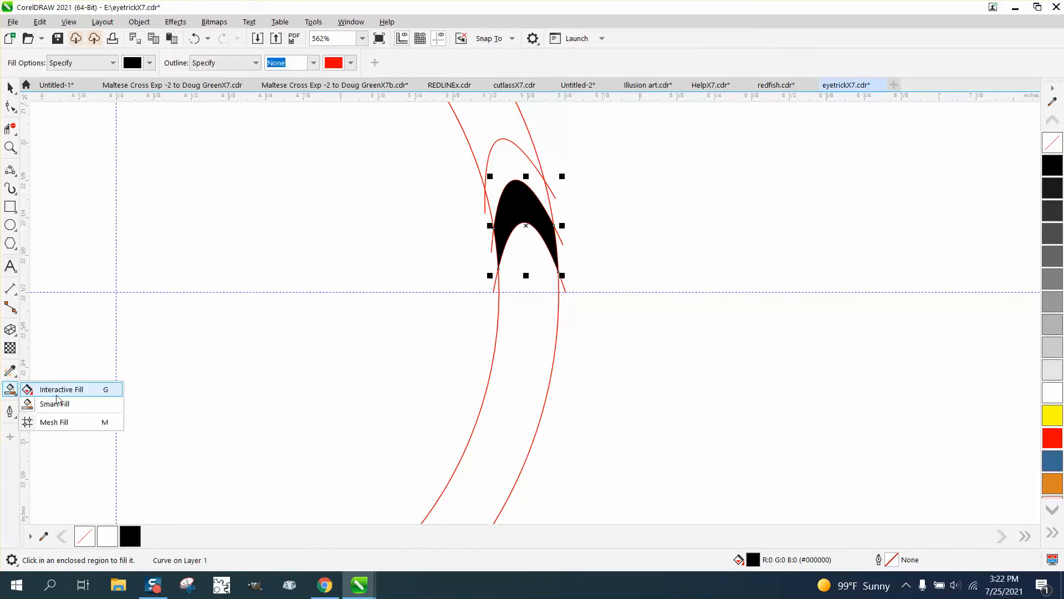
click(52, 406)
click(150, 63)
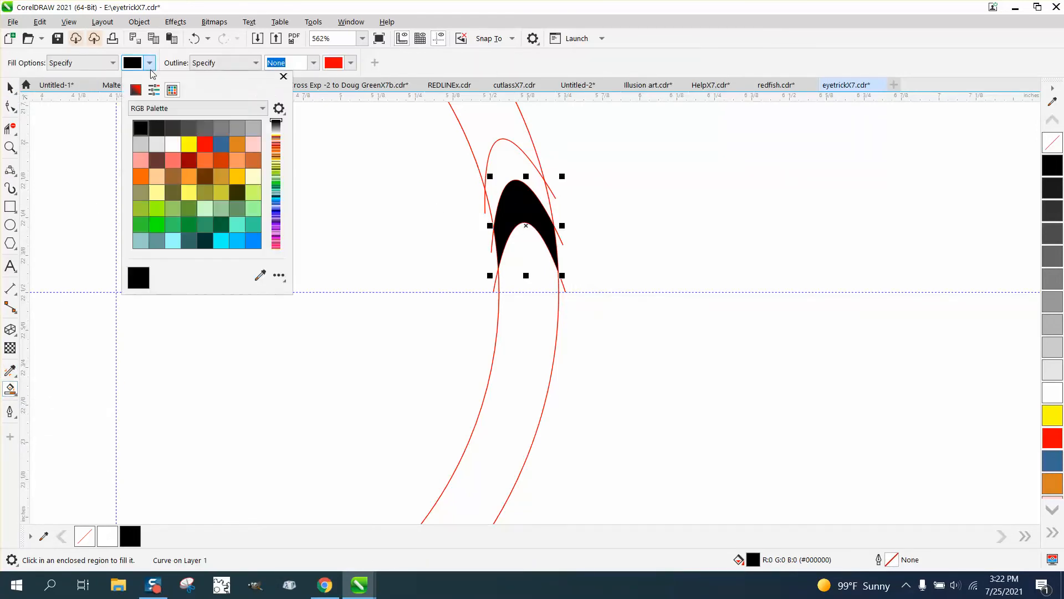
click(173, 144)
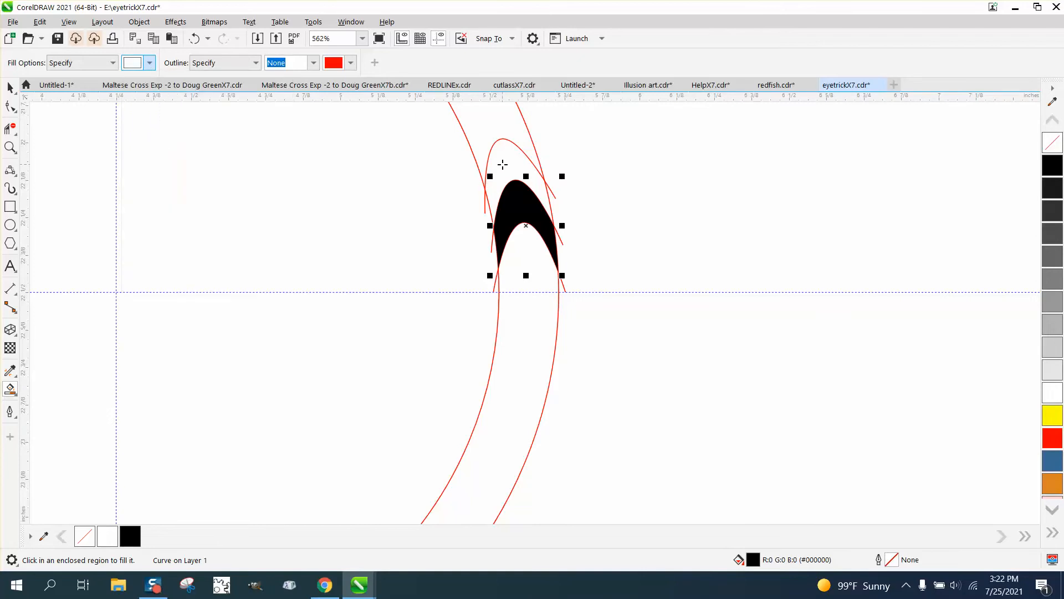
scroll(527, 209, down, 2)
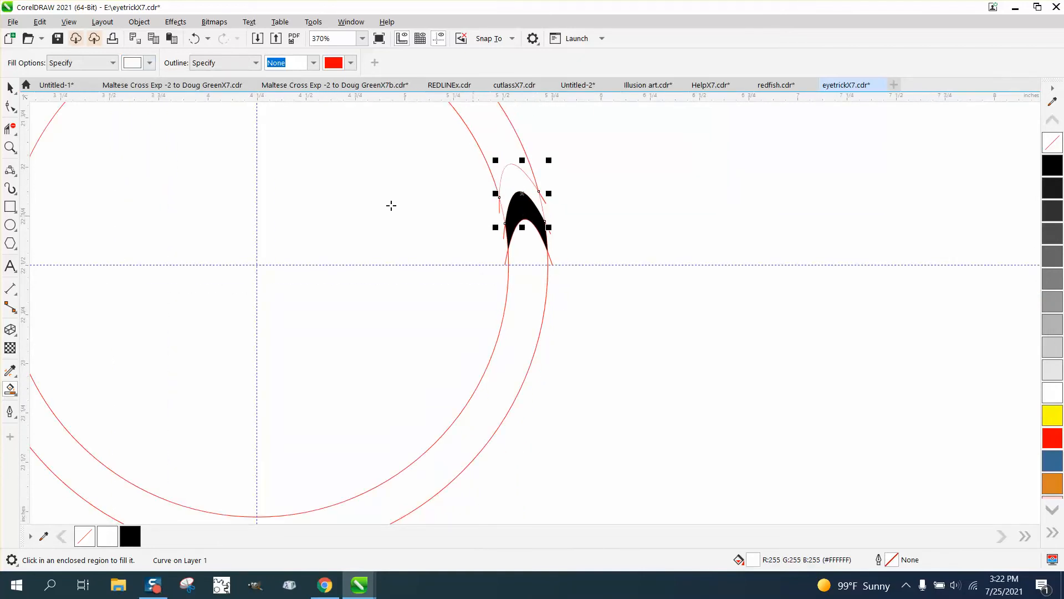
click(9, 90)
Group the three arches with the black and white crescents, leaving the circles out.
scroll(455, 304, down, 1)
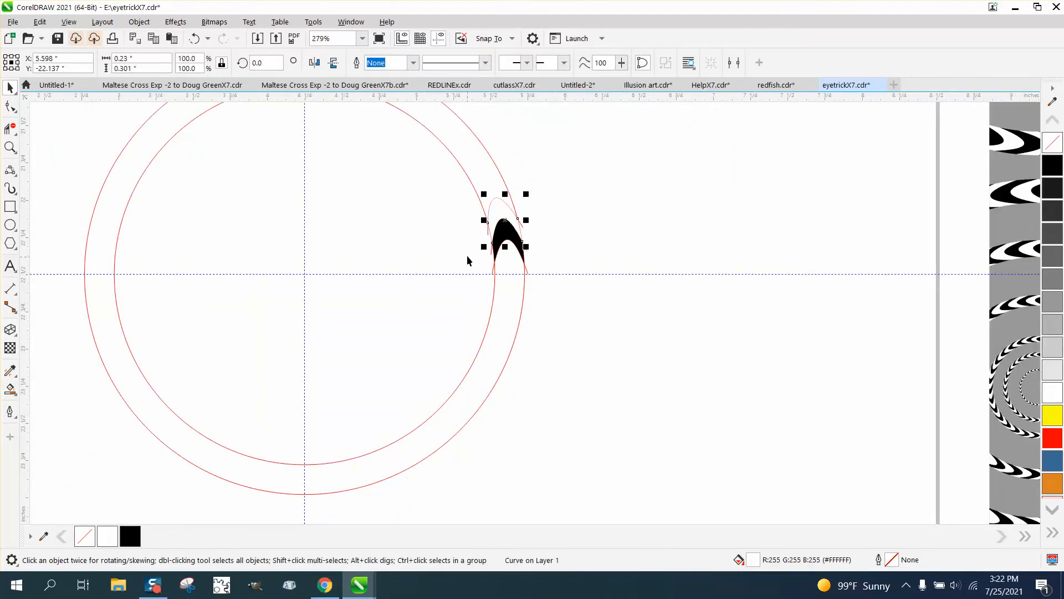
drag(452, 194, 481, 241)
click(194, 38)
drag(593, 183, 443, 311)
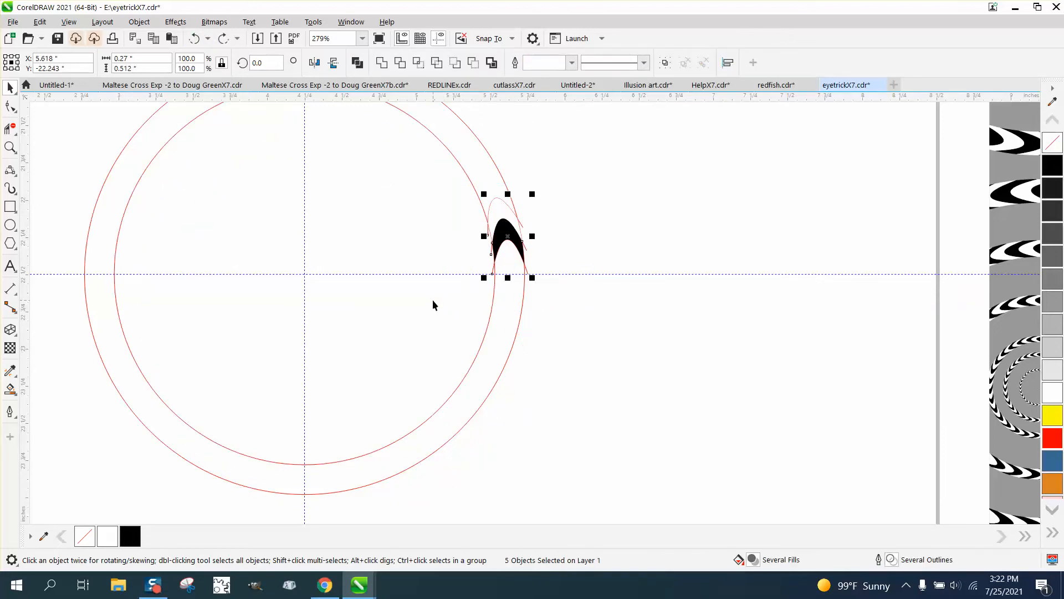
key(ctrl+g)
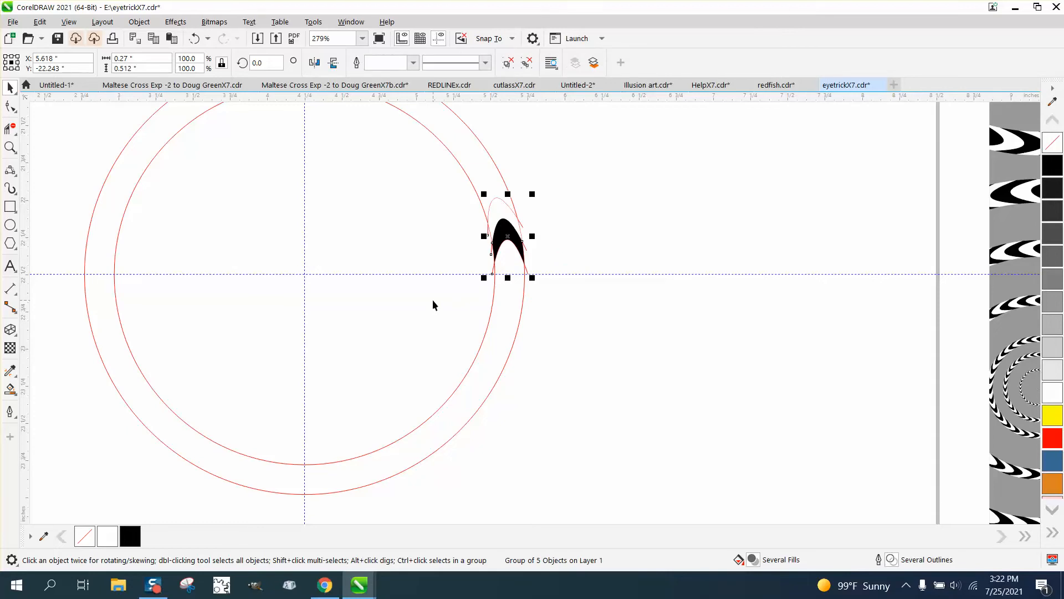
Move the group's rotation centre to the circles' centre and create a copy rotated 12 degrees.
click(509, 237)
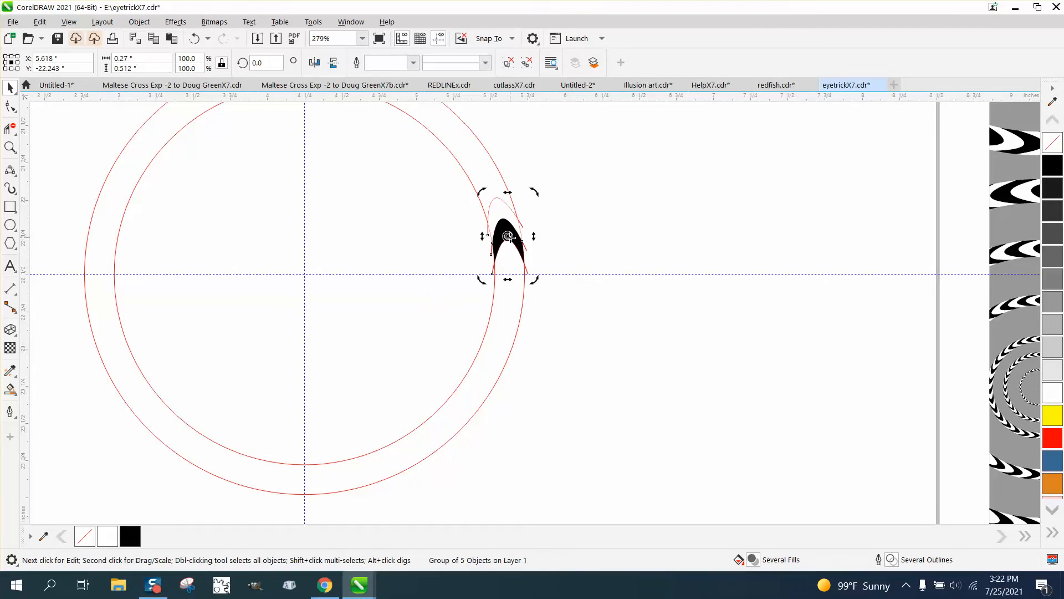
drag(509, 237, 310, 275)
click(507, 230)
click(507, 242)
click(276, 63)
text(1)
text(2)
key(Return)
Repeat the 12-degree rotated copy until the black and white crescents fill the whole ring.
key(ctrl+r)
key(ctrl+r)
key(ctrl+r)
key(ctrl+r)
key(ctrl+r)
key(ctrl+r)
key(ctrl+r)
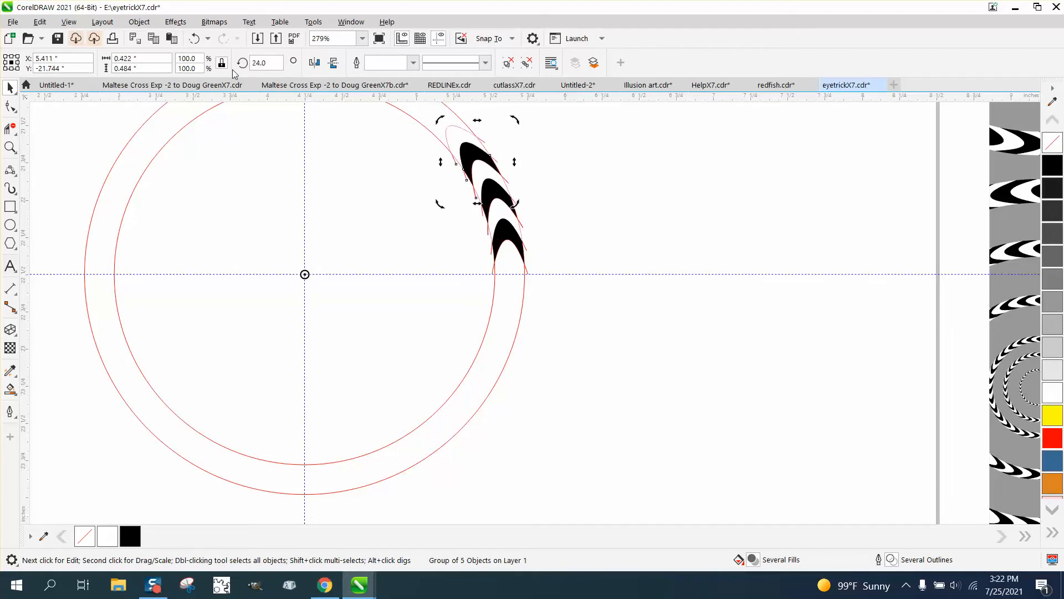
key(ctrl+r)
key(ctrl+r)
key(ctrl+r)
key(ctrl+r)
key(ctrl+r)
key(ctrl+r)
key(ctrl+r)
key(ctrl+r)
key(ctrl+r)
key(ctrl+r)
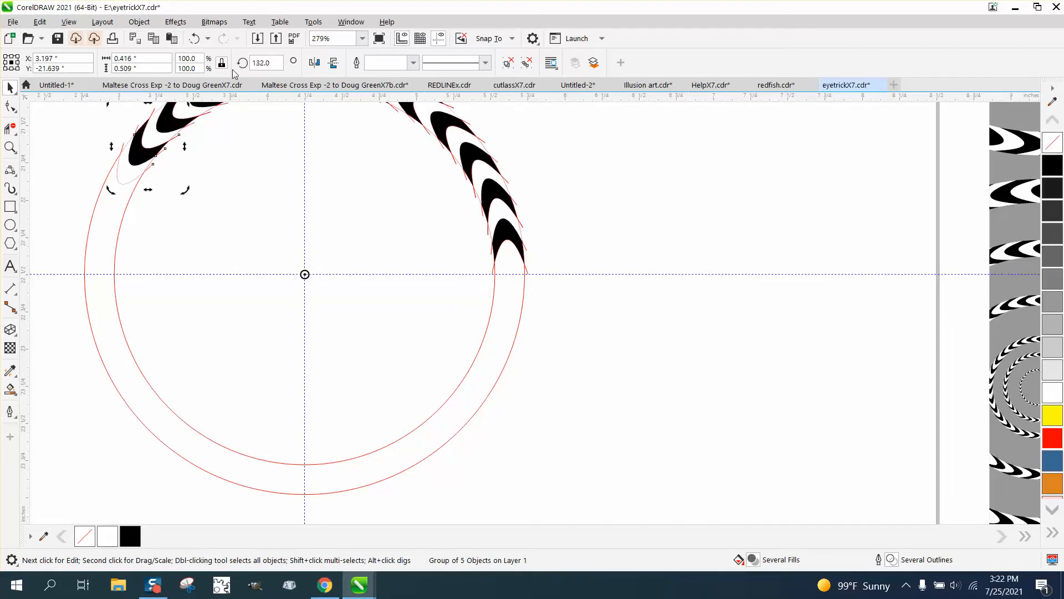
key(ctrl+r)
key(ctrl+r)
key(ctrl+r)
key(ctrl+r)
key(ctrl+r)
key(ctrl+r)
key(ctrl+r)
key(ctrl+r)
key(ctrl+r)
key(ctrl+r)
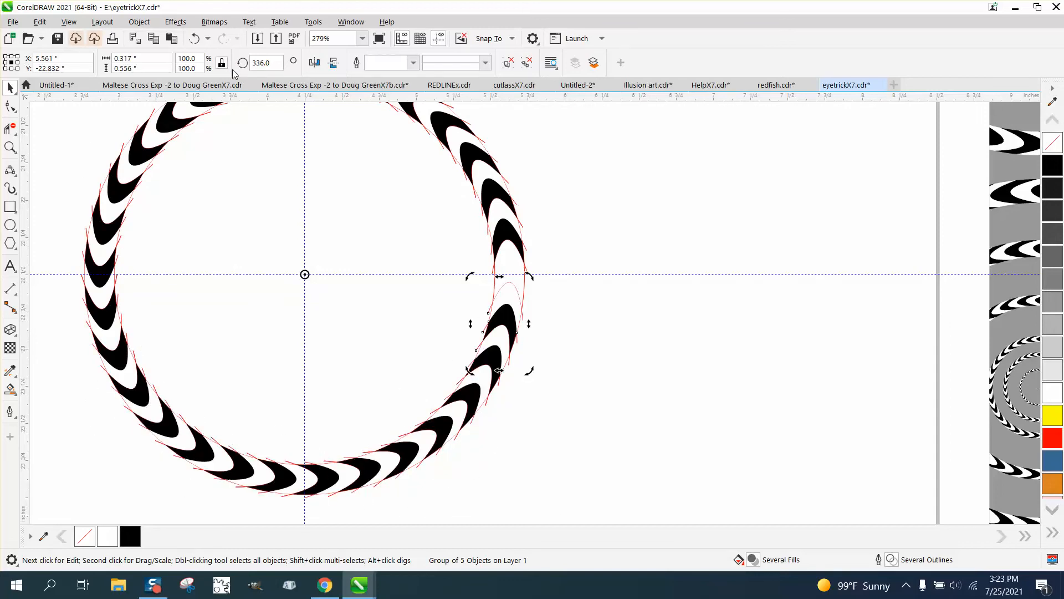
key(ctrl+r)
scroll(397, 155, down, 4)
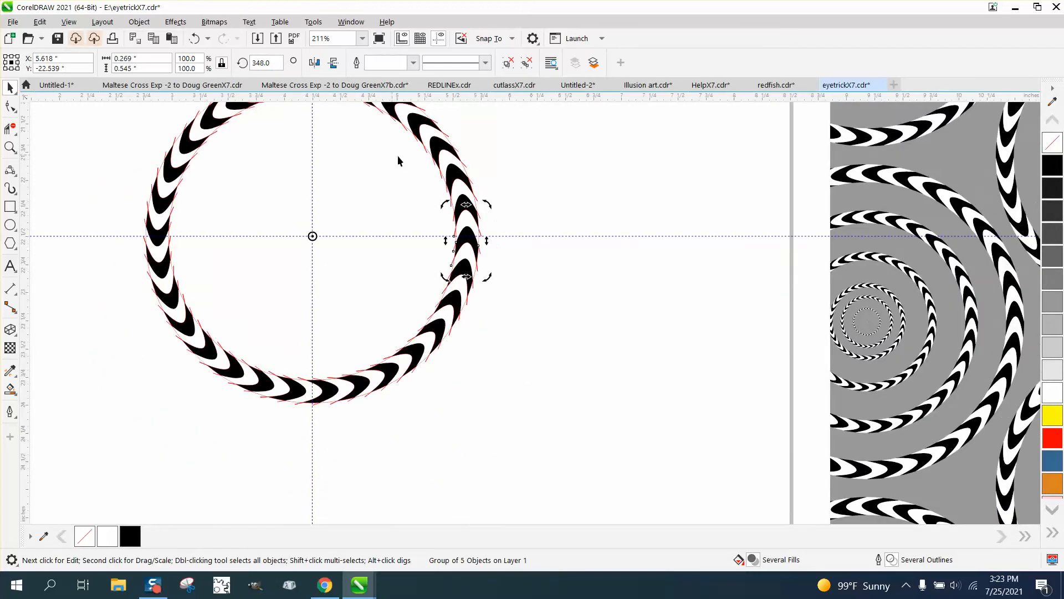
Remove the outlines from all the crescents in the ring and group them into one object.
drag(321, 141, 591, 368)
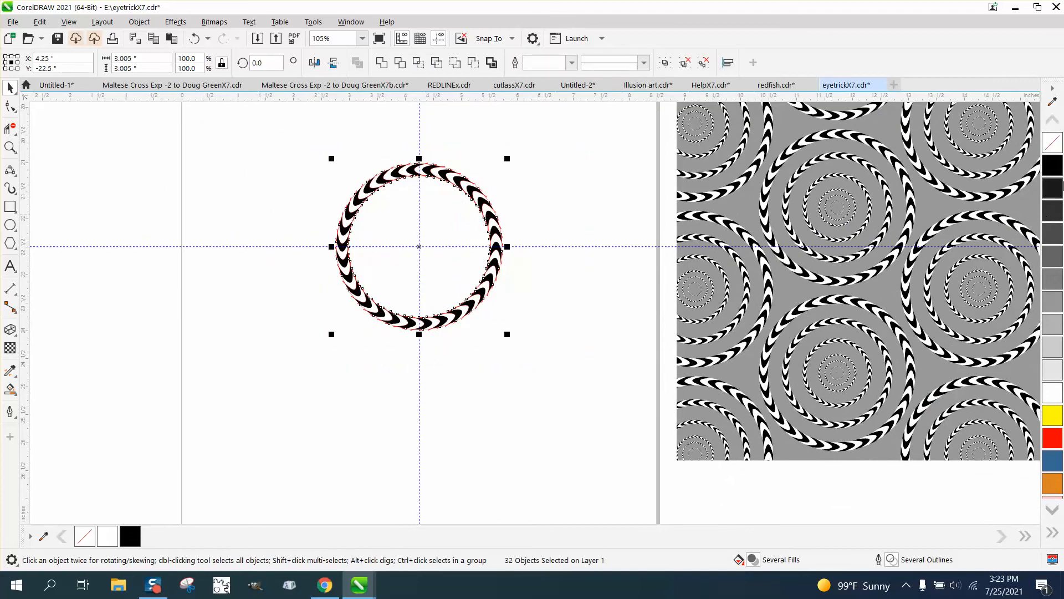
right_click(1056, 150)
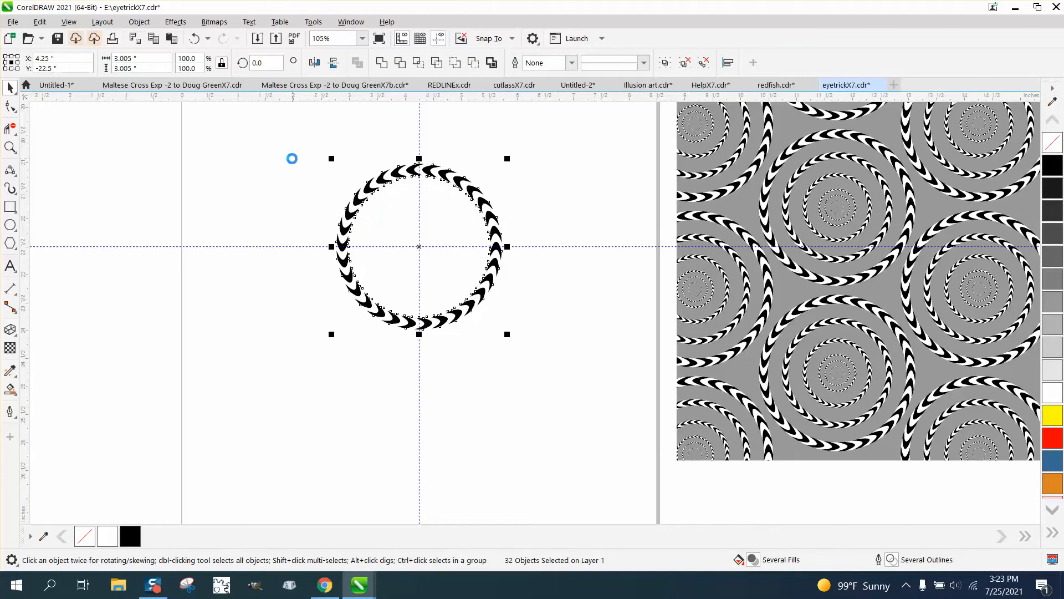
click(349, 270)
drag(302, 155, 552, 364)
key(ctrl+g)
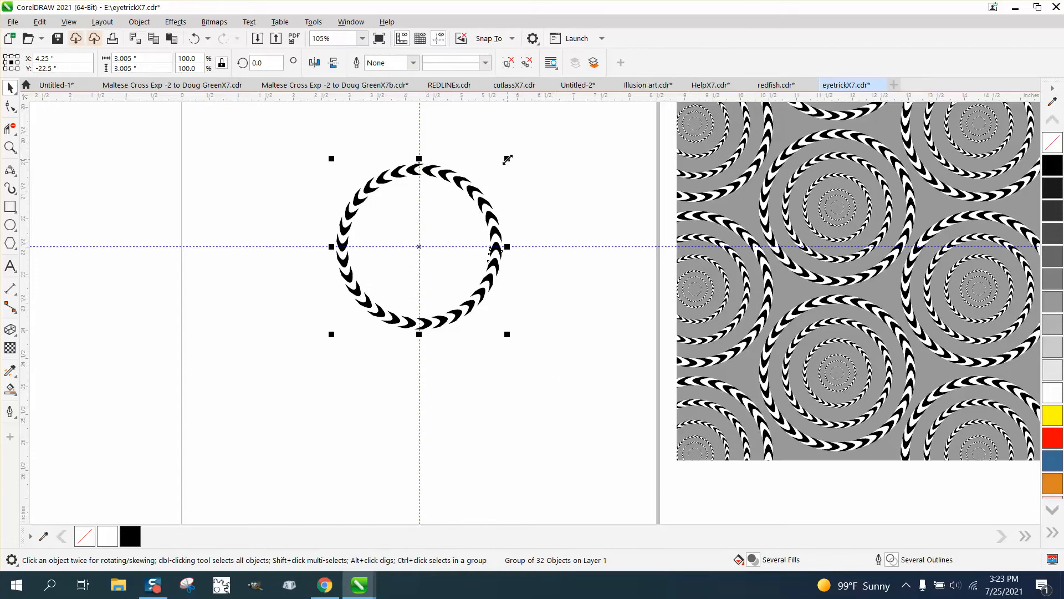
Create three smaller concentric copies inside the ring, scaled about its centre to about 2.01, 1.35 and 0.79 inches wide.
drag(507, 159, 488, 179)
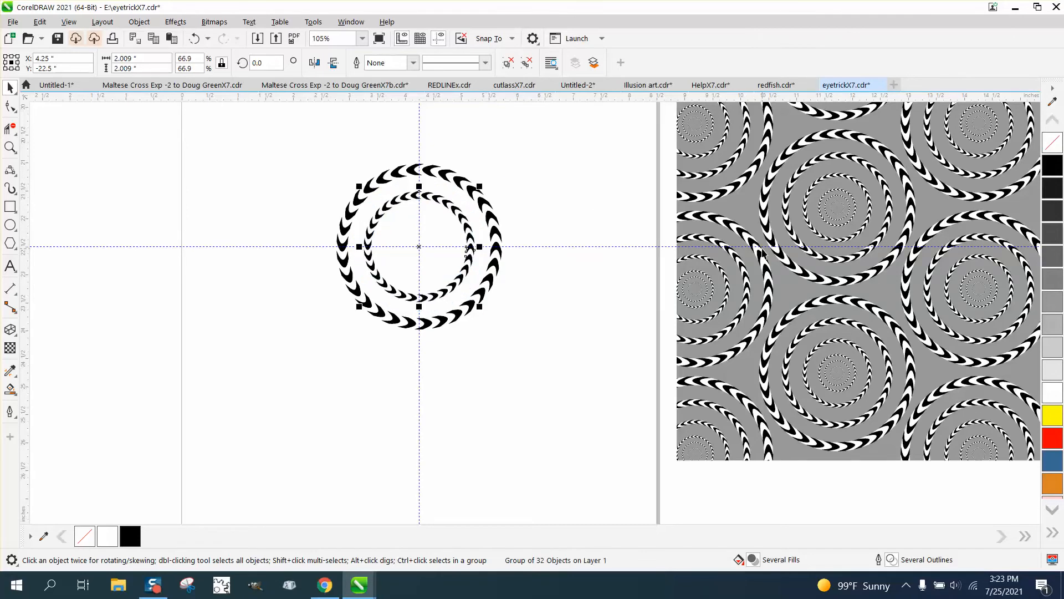
drag(478, 182, 491, 183)
key(ctrl+r)
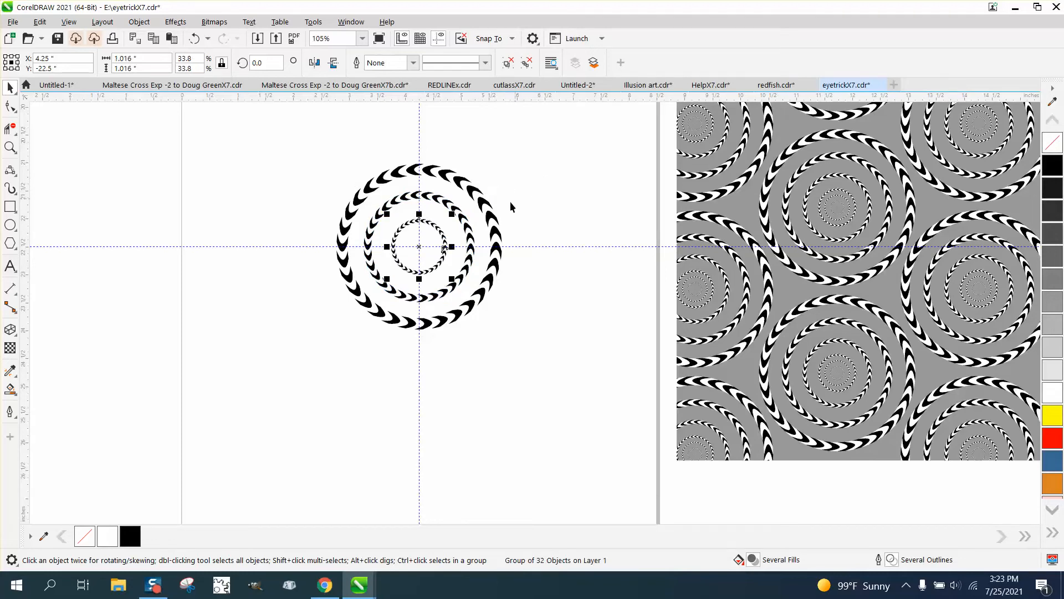
drag(452, 214, 467, 210)
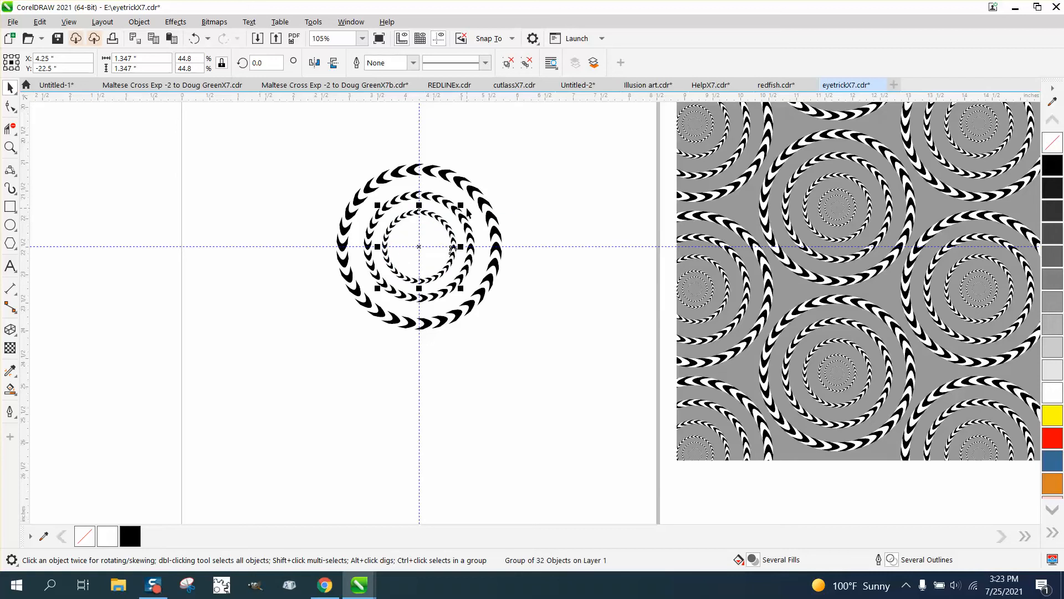
key(Tab)
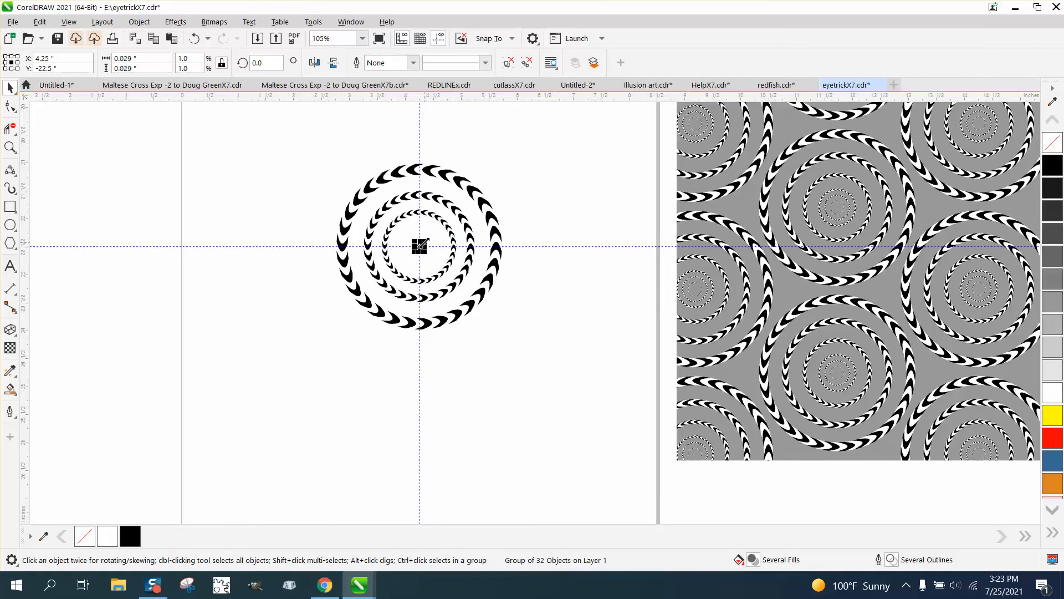
drag(425, 240, 448, 224)
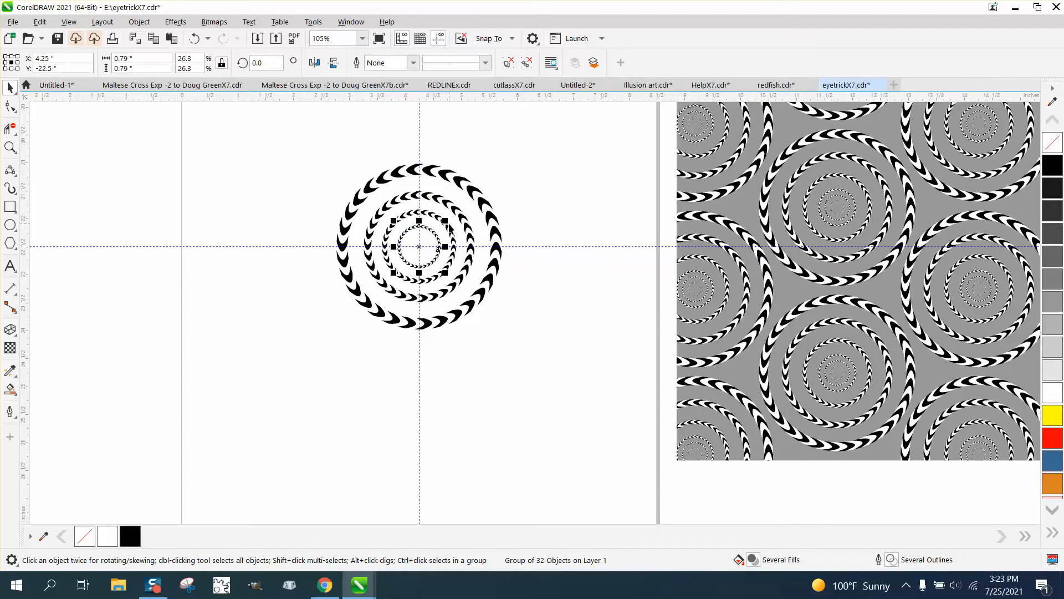
click(449, 225)
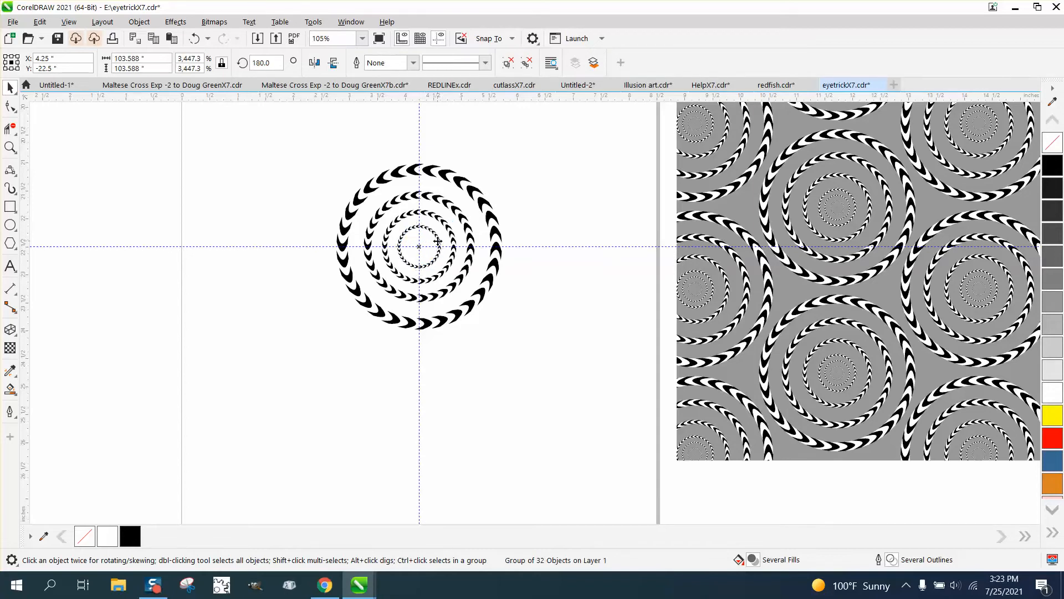
click(438, 241)
click(312, 164)
click(427, 240)
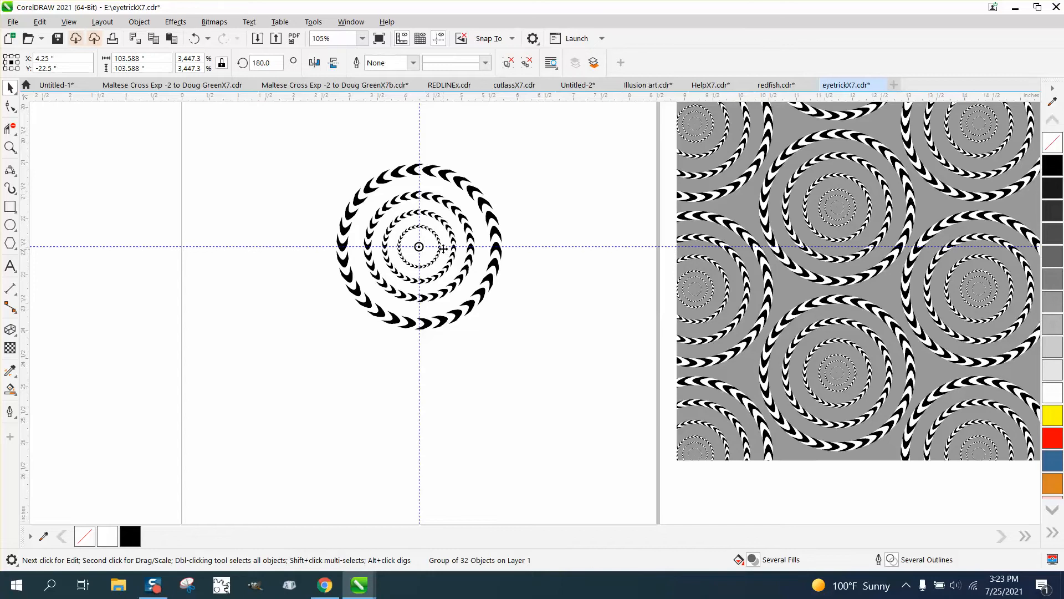
scroll(143, 235, down, 1)
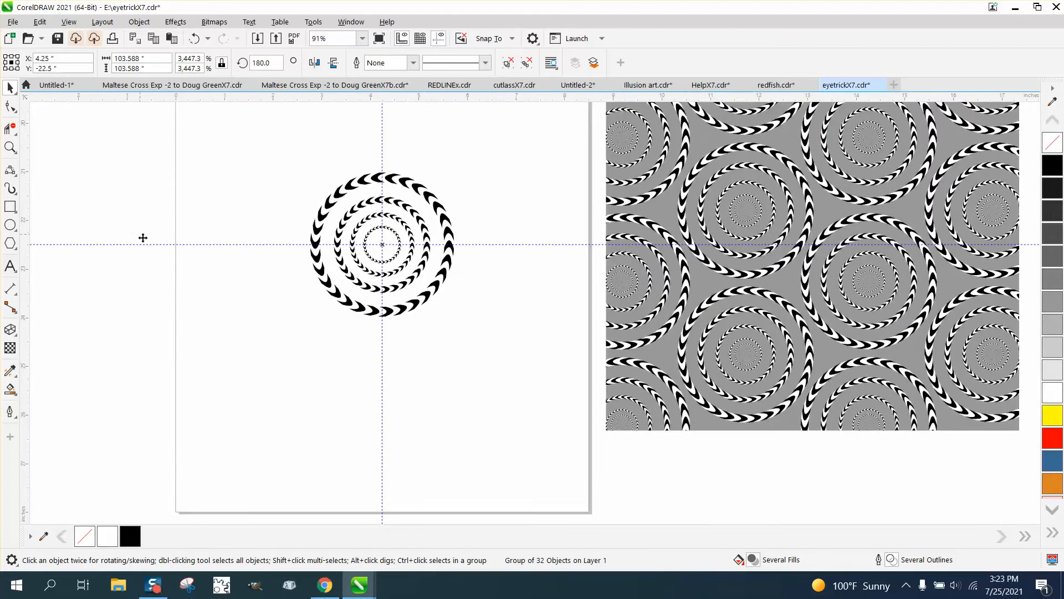
scroll(138, 275, down, 3)
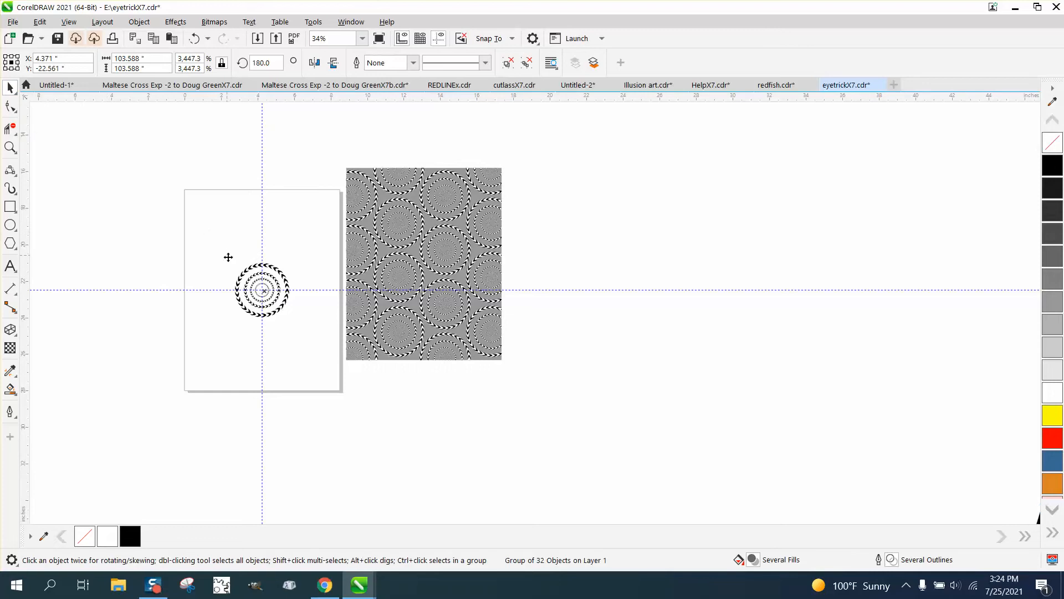
Add two more concentric copies inside the innermost ring, scaled to about 0.46 and 0.26 inches wide.
click(10, 147)
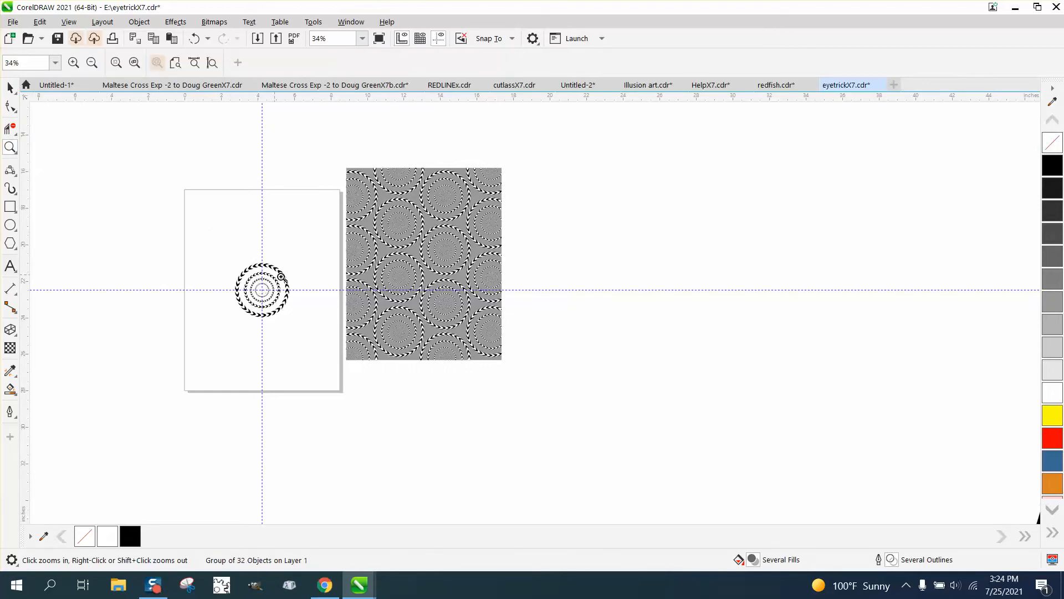
drag(240, 256, 355, 341)
click(10, 88)
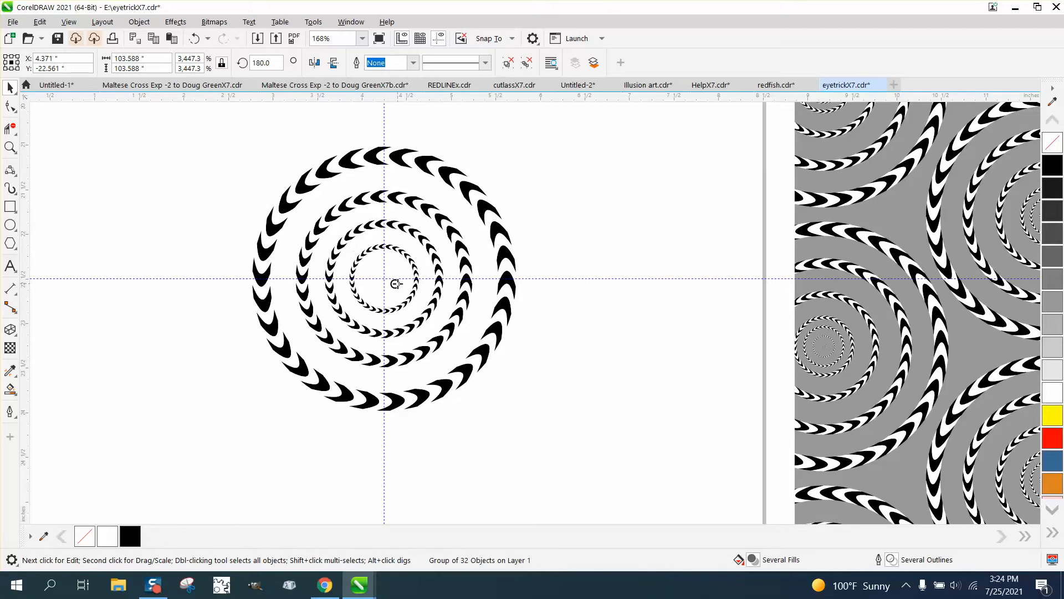
click(408, 270)
click(414, 268)
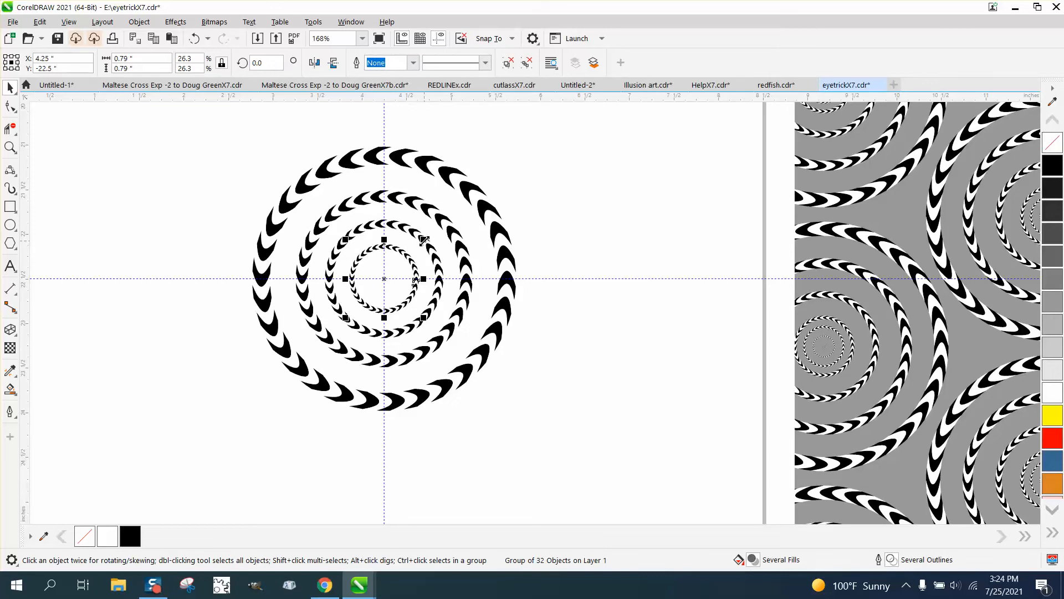
drag(424, 240, 410, 250)
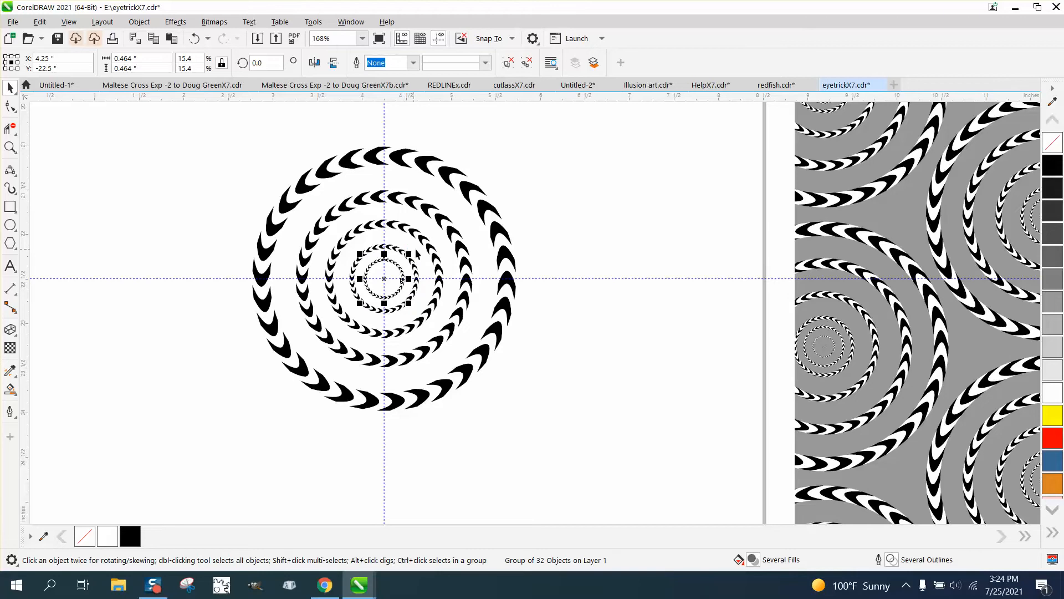
drag(409, 254, 402, 265)
Group the six concentric rings and scale the group about its centre to about 2.01 inches wide.
scroll(474, 312, down, 2)
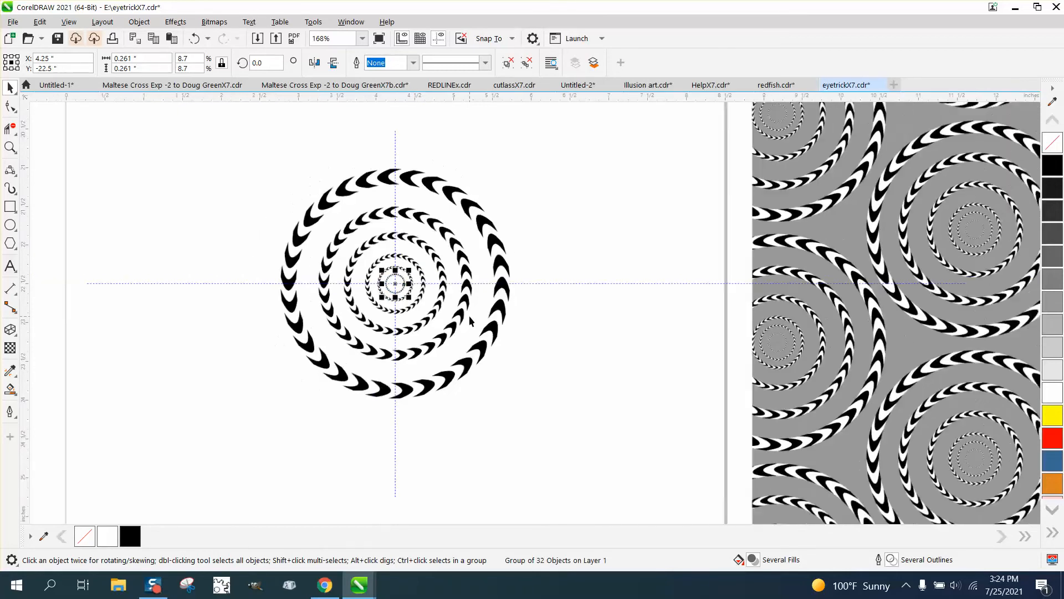
drag(267, 184, 592, 421)
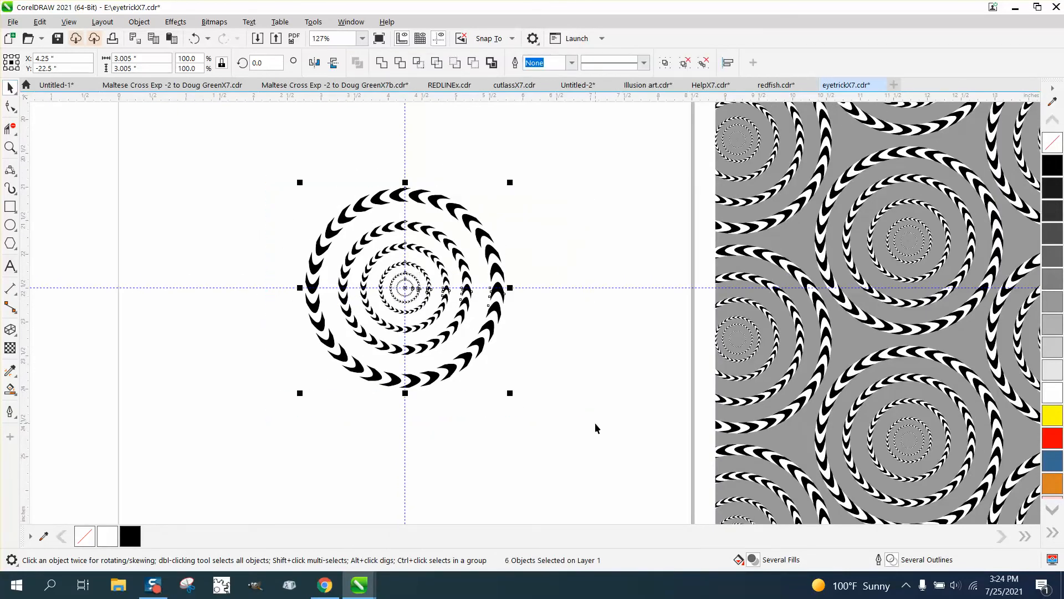
key(ctrl+g)
scroll(476, 330, down, 2)
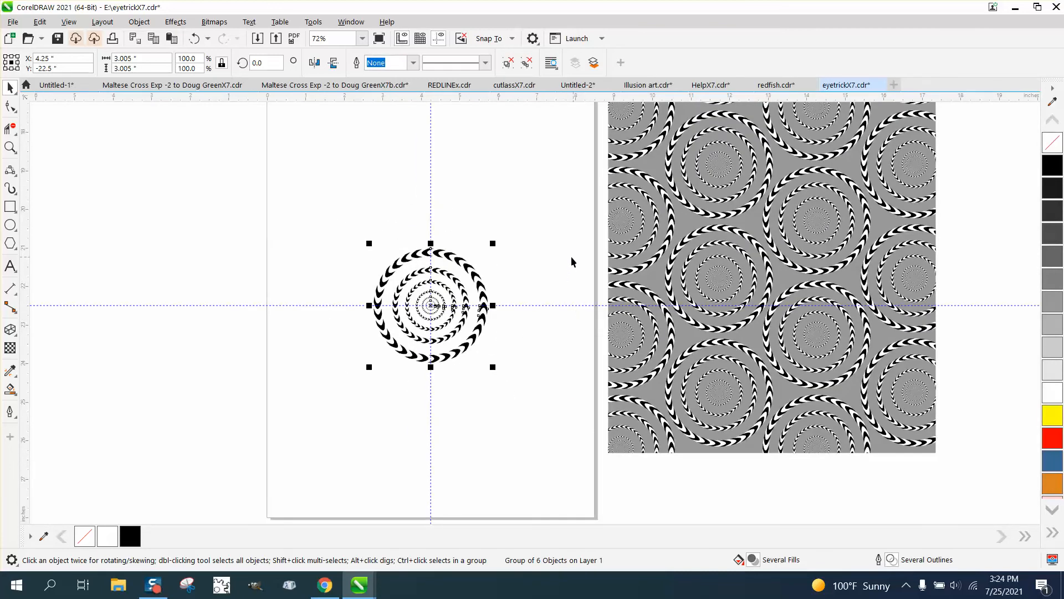
scroll(477, 238, down, 1)
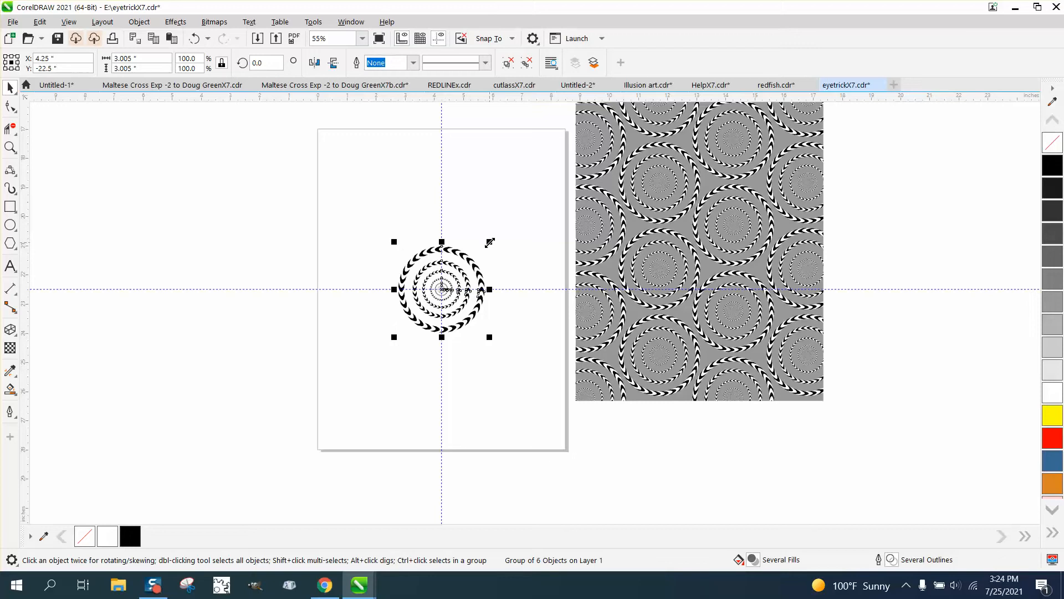
drag(490, 243, 480, 254)
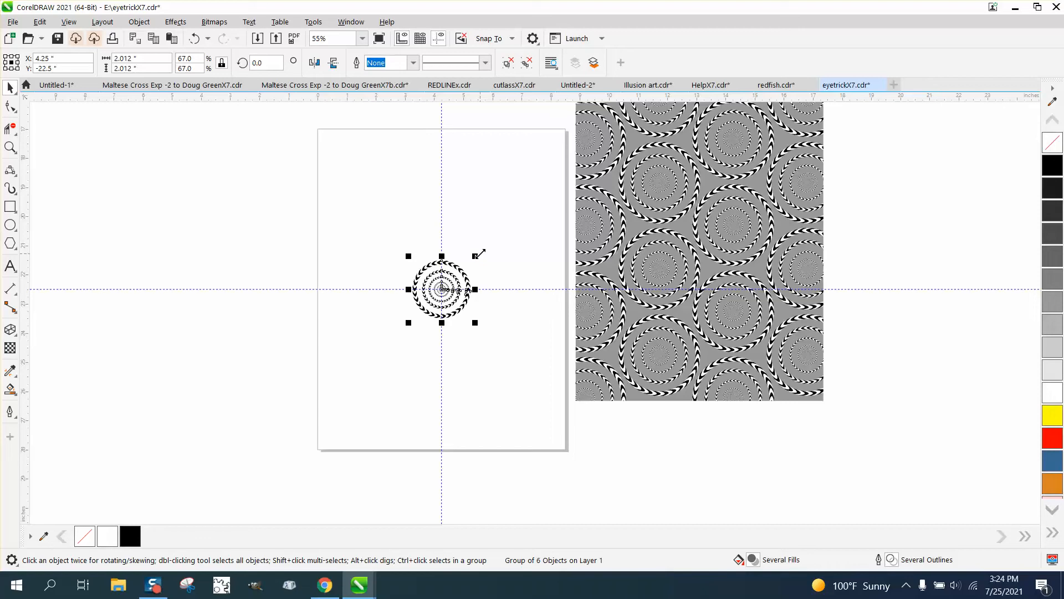
Copy the ring group twice to its left and once to its right, keeping all of them in one horizontal row.
drag(441, 289, 377, 281)
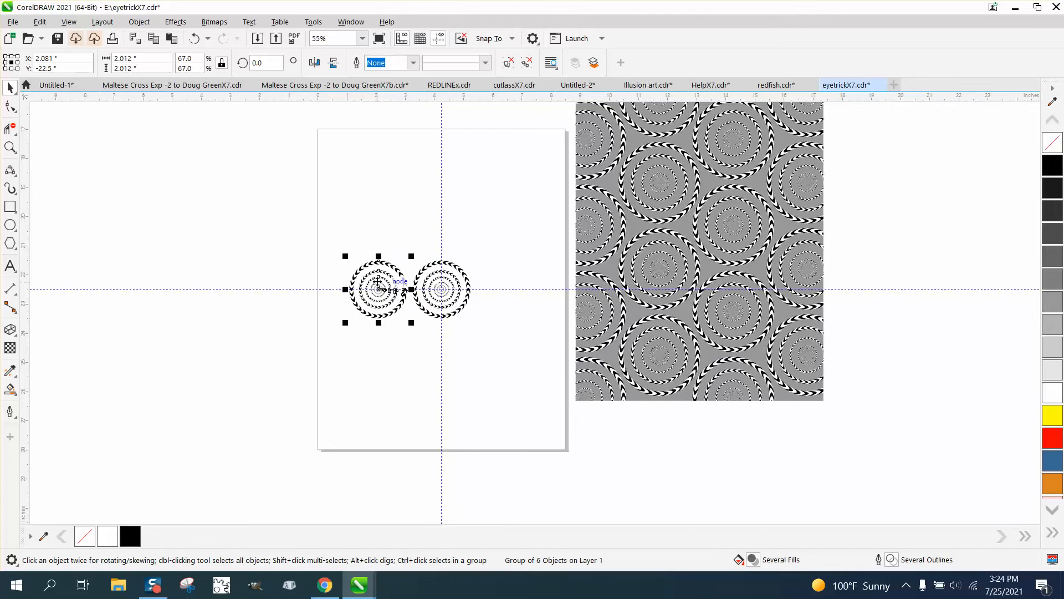
key(ctrl+r)
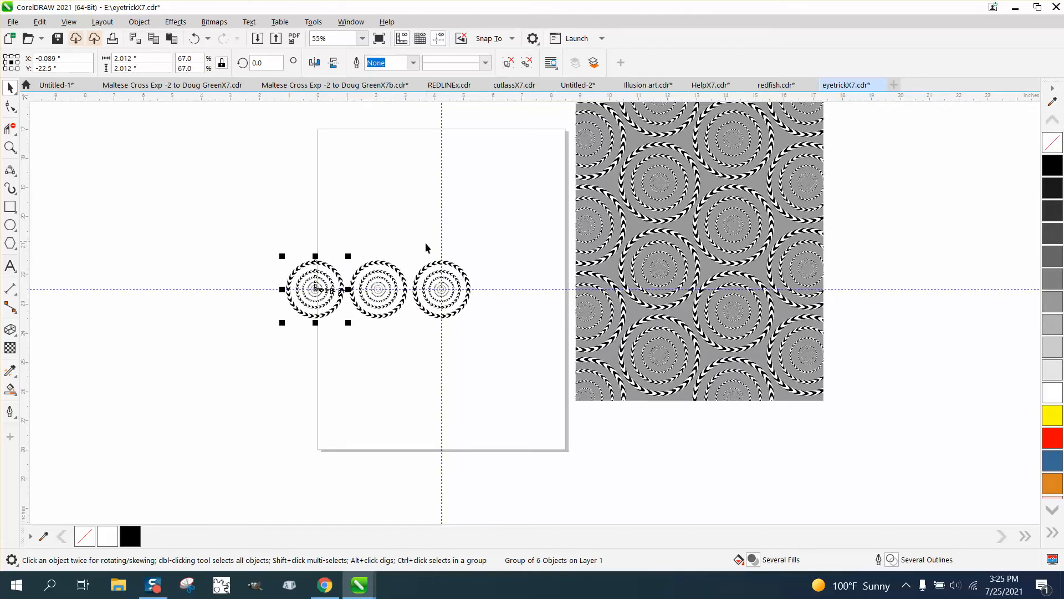
click(452, 267)
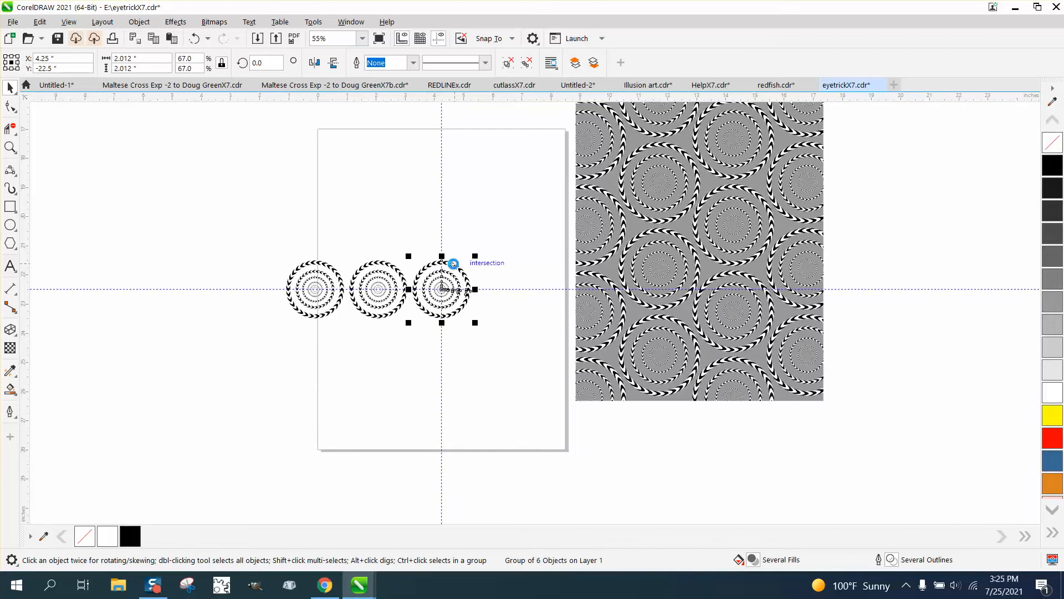
ctrl+click(468, 293)
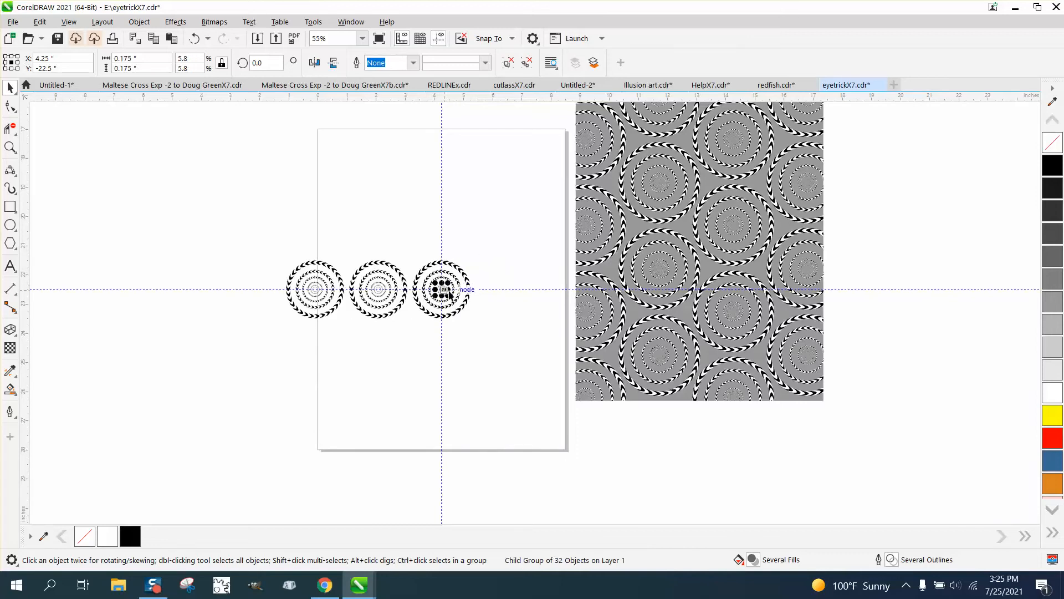
click(465, 276)
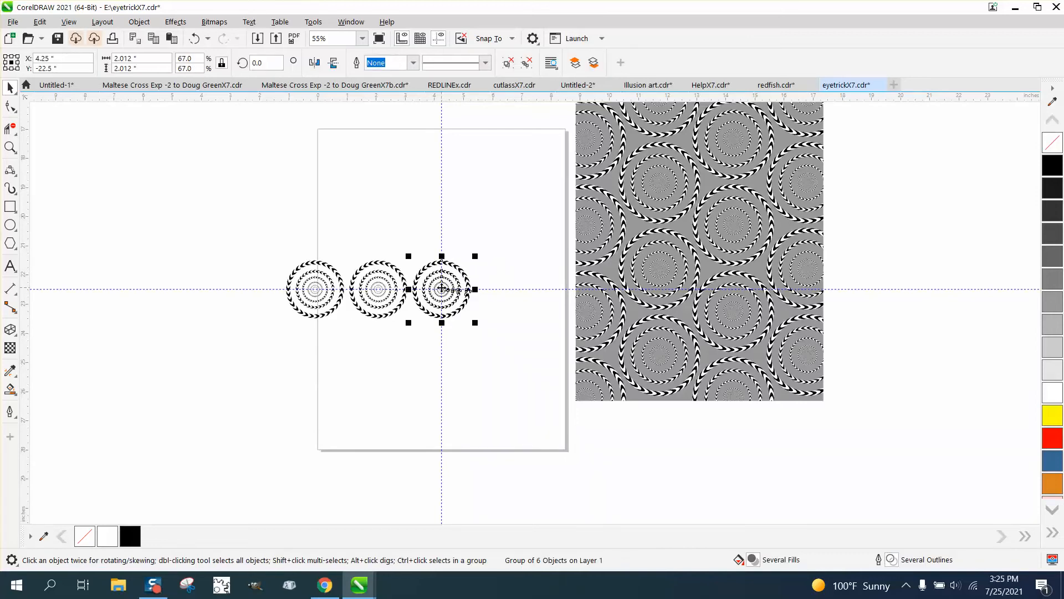
drag(449, 287, 564, 289)
Move the reference pattern and its grey background farther from the page, and add a fifth ring group at the row's right end.
drag(684, 281, 889, 307)
drag(622, 288, 791, 315)
click(574, 288)
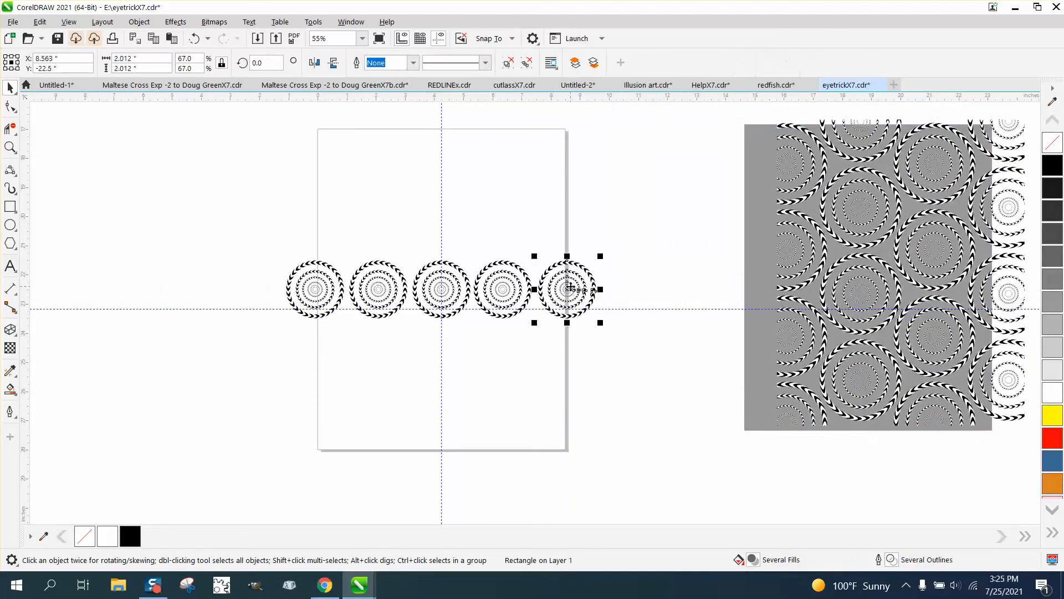
click(636, 278)
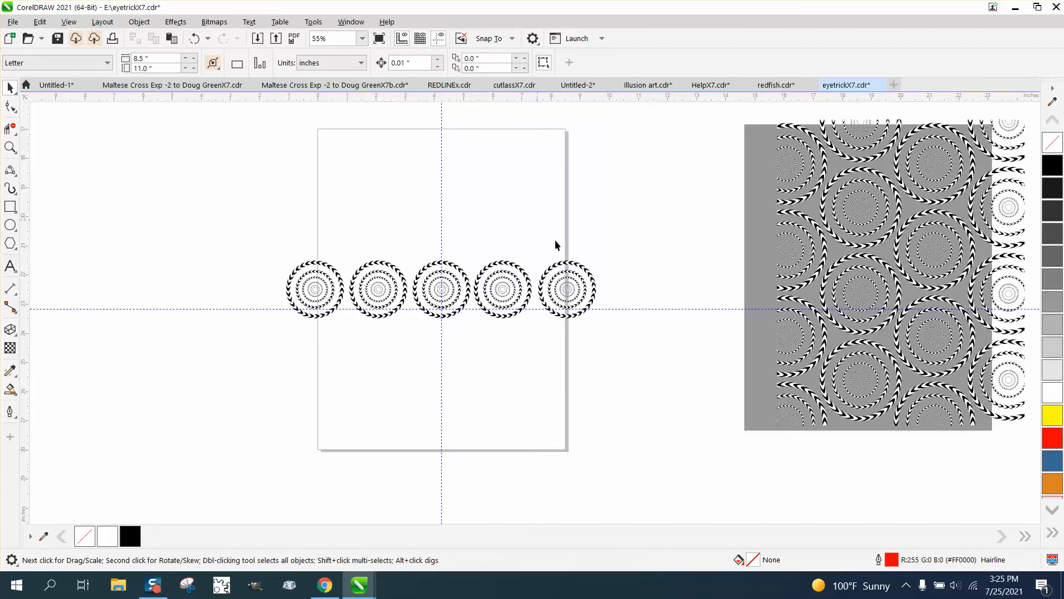
Shift the rightmost ring group slightly left along the row to about X 8.45 inches.
click(10, 147)
drag(273, 231, 685, 410)
click(10, 88)
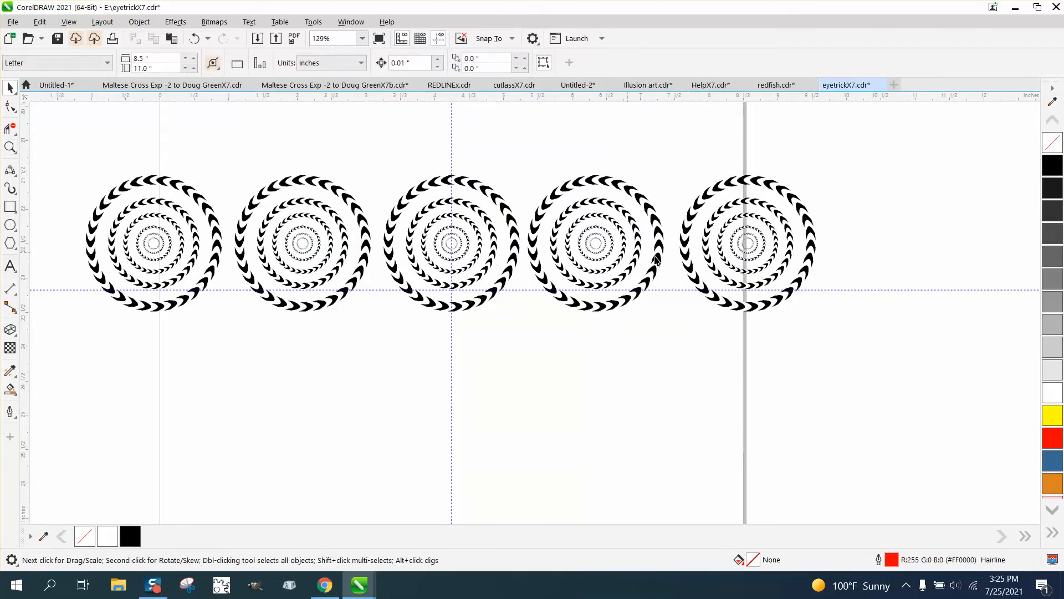
click(745, 244)
drag(747, 240, 739, 240)
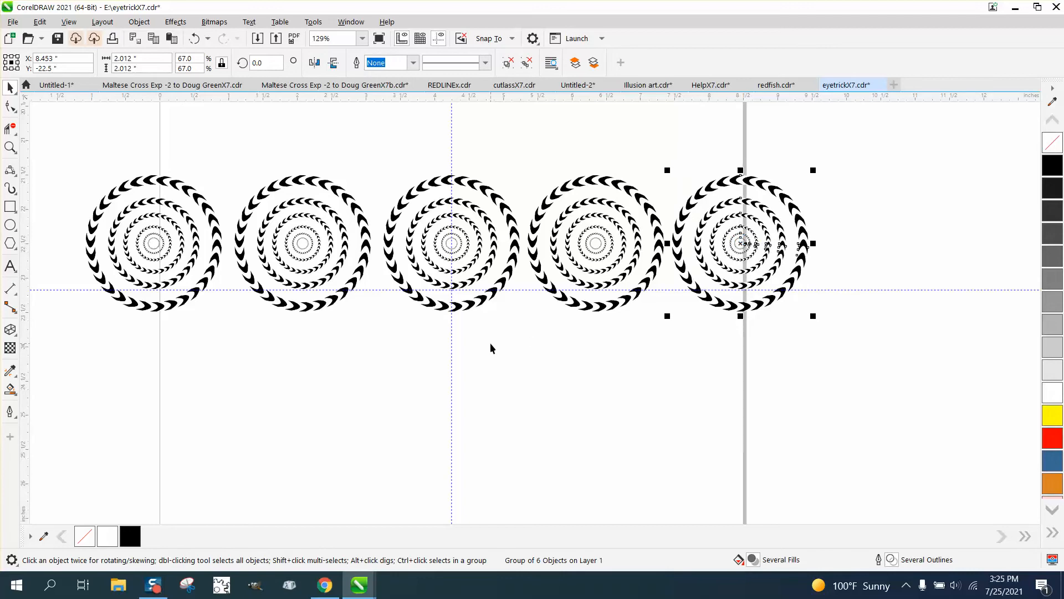
Distribute the five ring groups evenly across the row by their right edges.
scroll(490, 342, down, 1)
drag(134, 199, 784, 367)
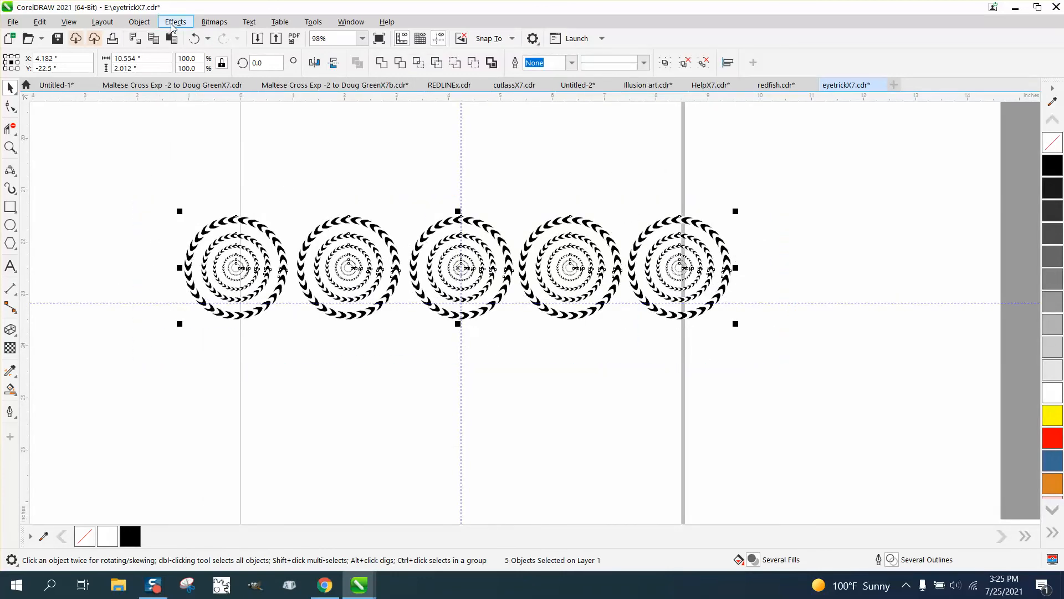
click(139, 23)
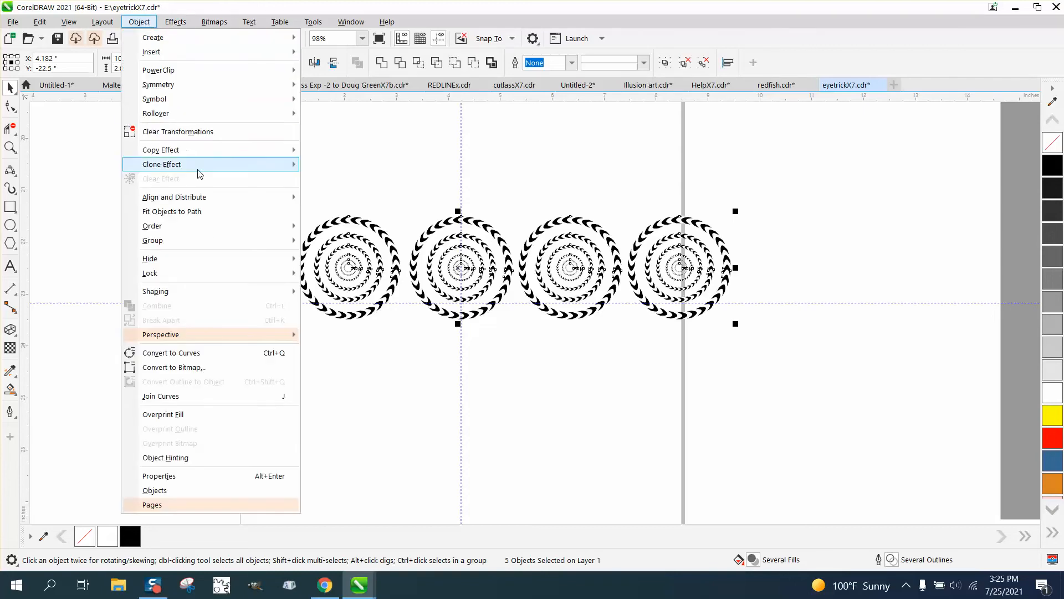
mouse_move(202, 200)
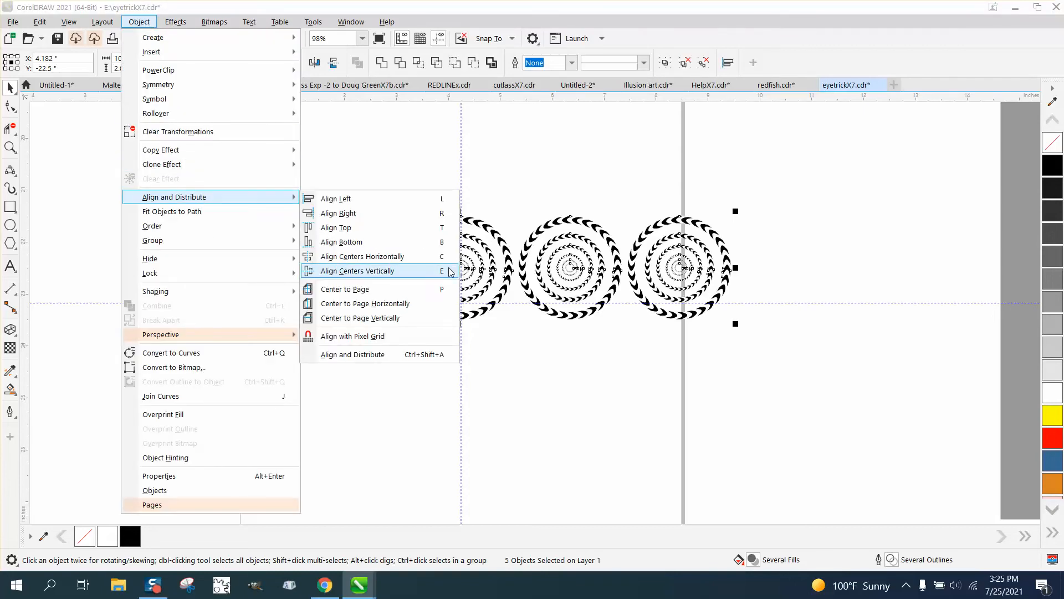
click(367, 357)
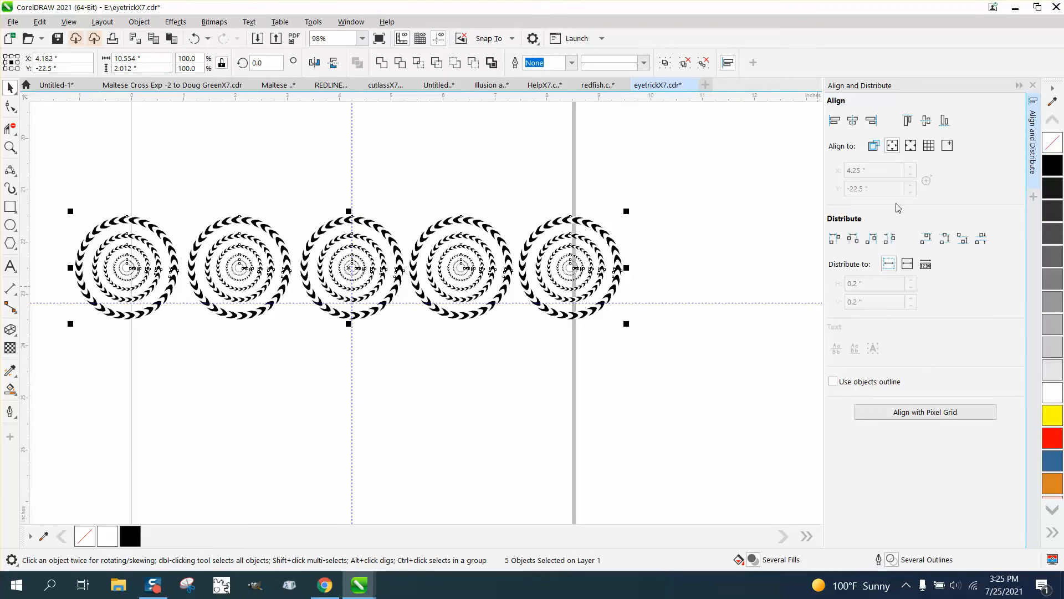
click(871, 239)
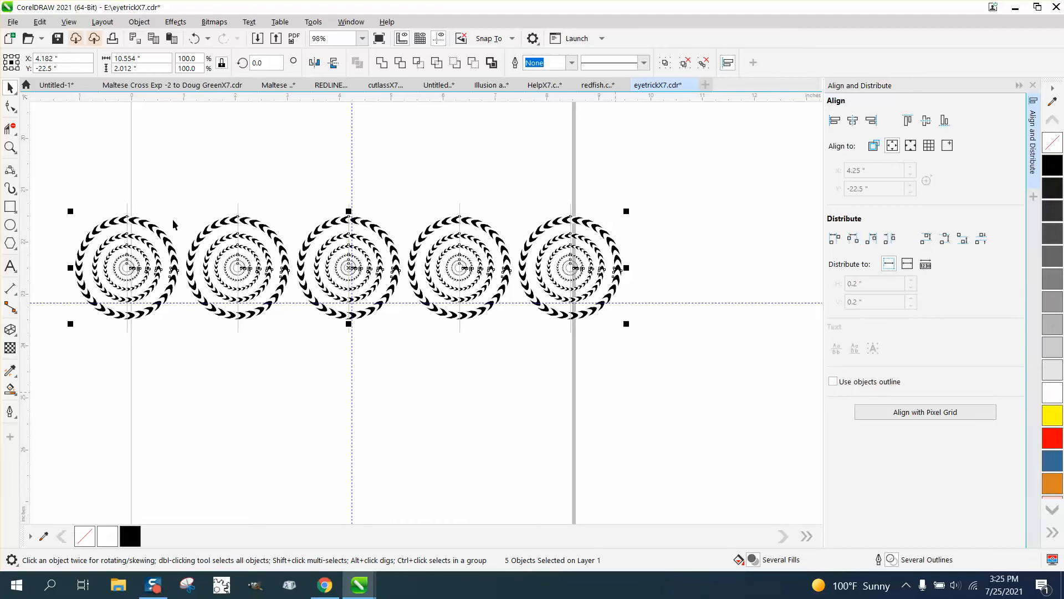
Group the five ring groups and copy the row directly below, offset right by half a ring group.
drag(65, 179, 160, 321)
drag(626, 370, 656, 381)
key(ctrl+g)
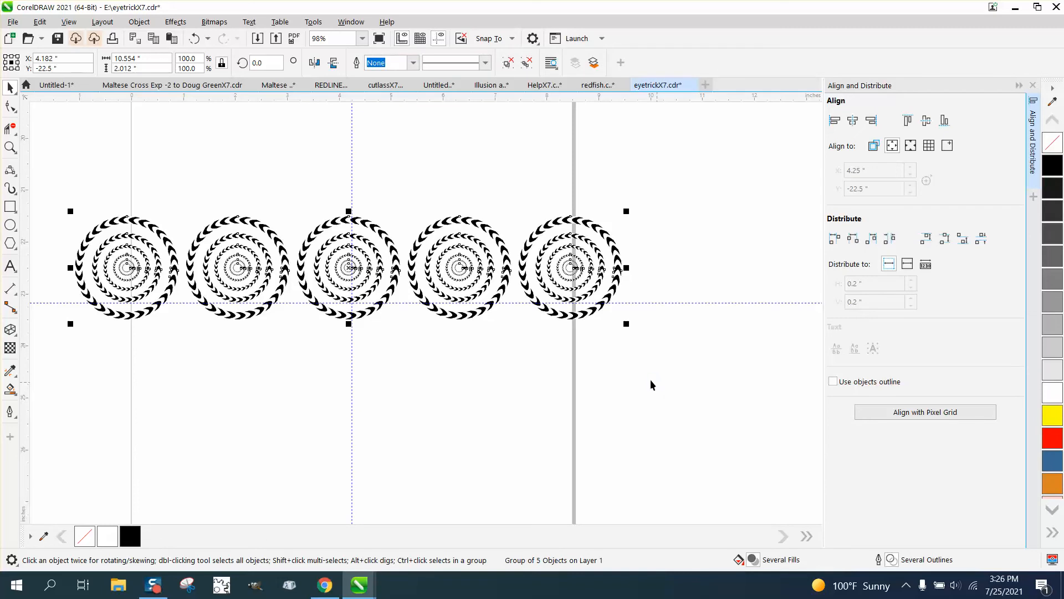
drag(351, 271, 406, 366)
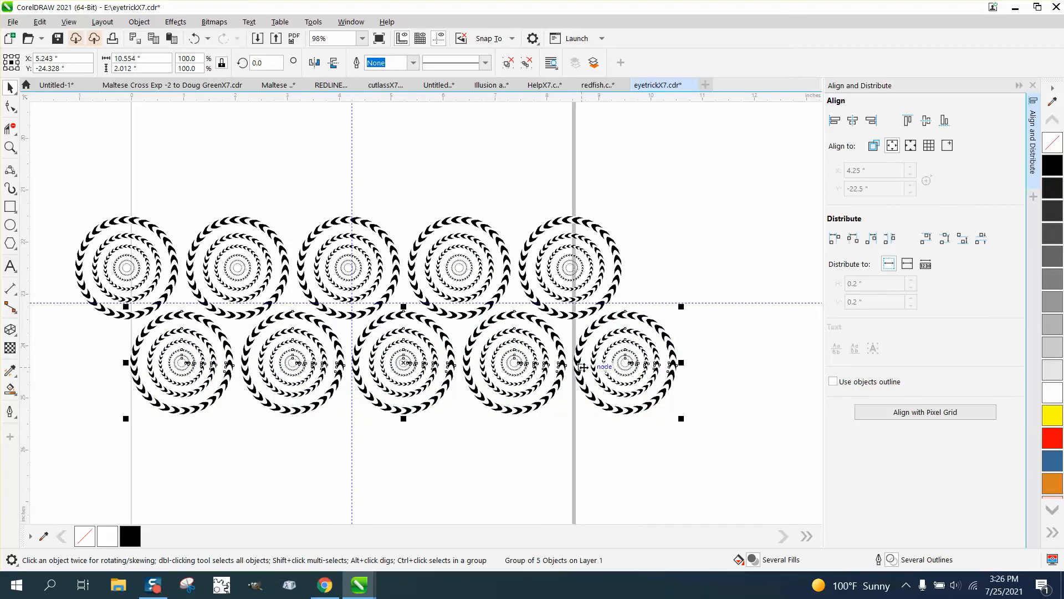
Group the two staggered rows and place a copy of them just above the originals.
scroll(375, 302, down, 2)
scroll(170, 227, down, 1)
drag(164, 226, 597, 407)
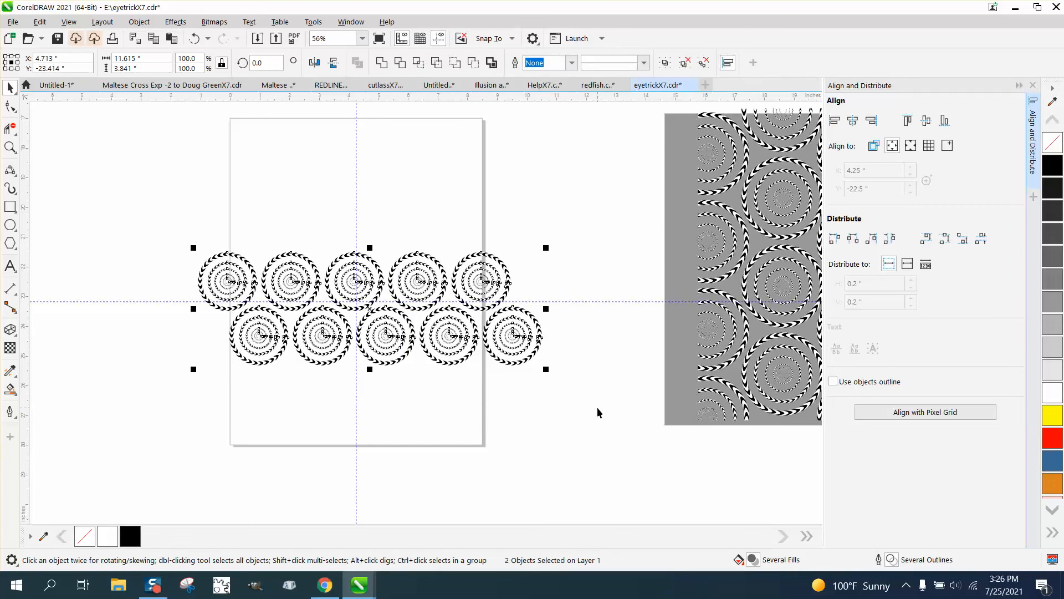
key(ctrl+g)
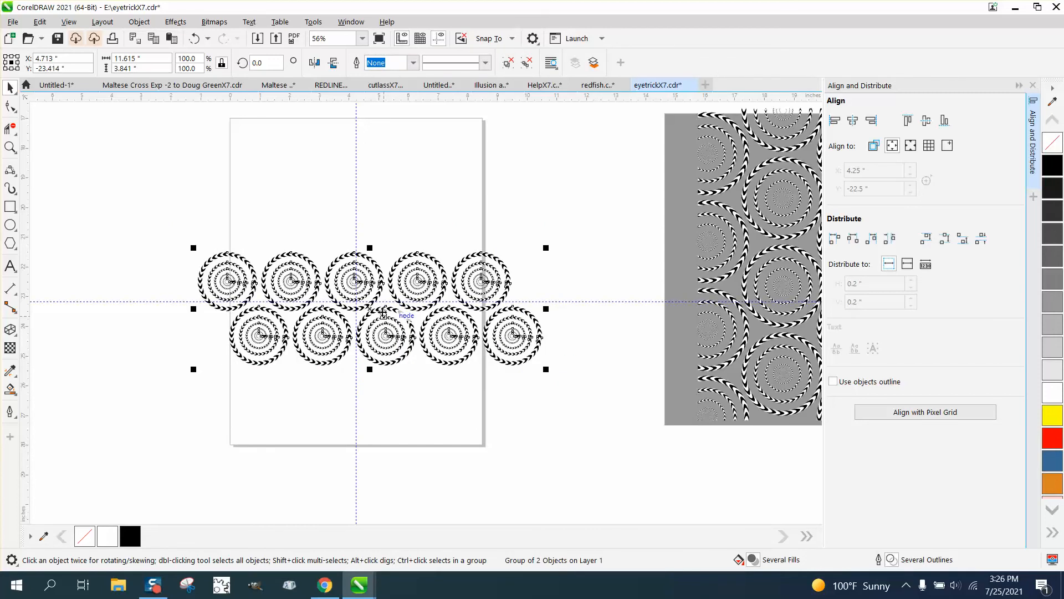
drag(383, 305, 378, 197)
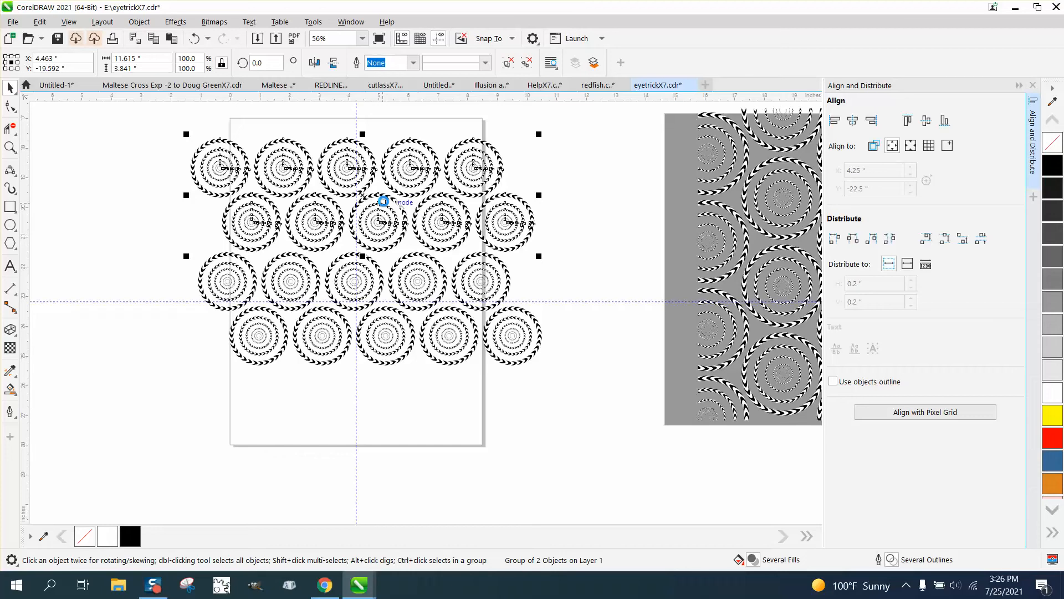
Nudge the upper pair of rows right and down to about X 4.55, Y -19.64 inches, closer to the rows below.
key(Right)
key(Right)
key(Right)
key(Right)
key(Right)
key(Right)
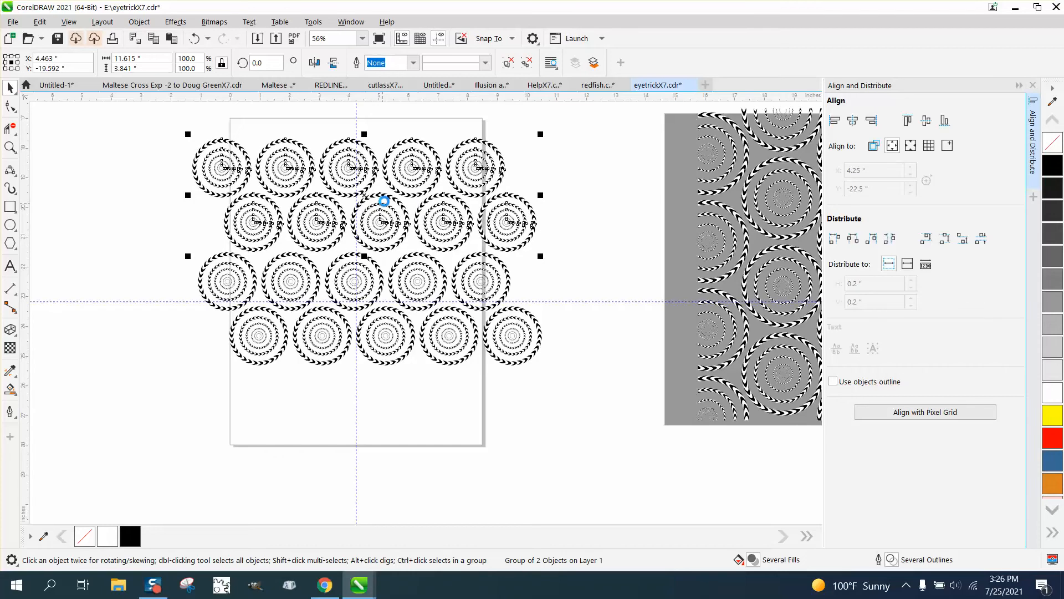
key(Right)
key(Right)
key(Down)
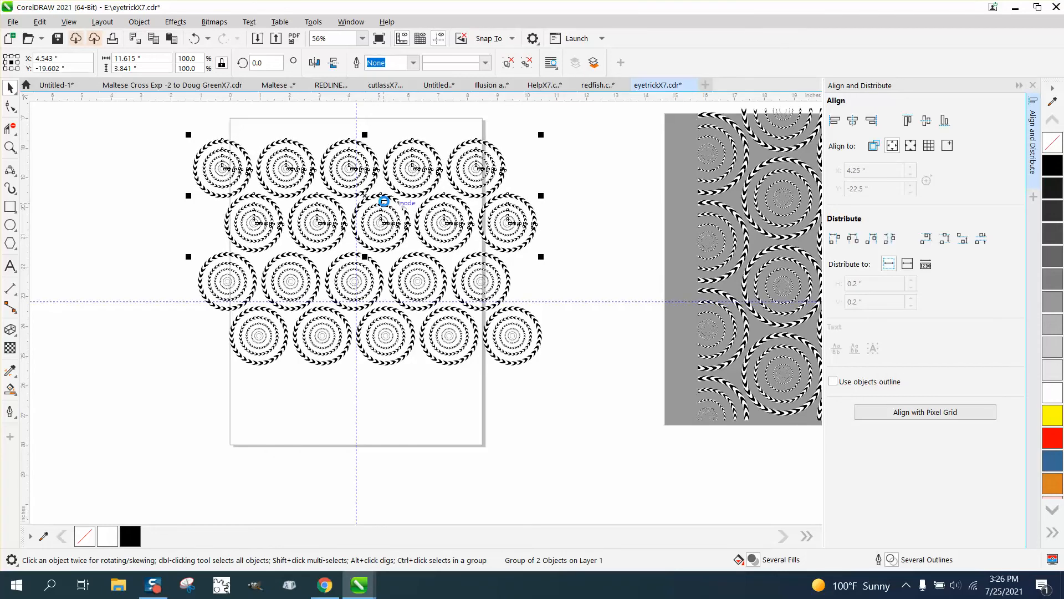
key(Down)
key(Down)
key(Down)
key(Down)
key(Right)
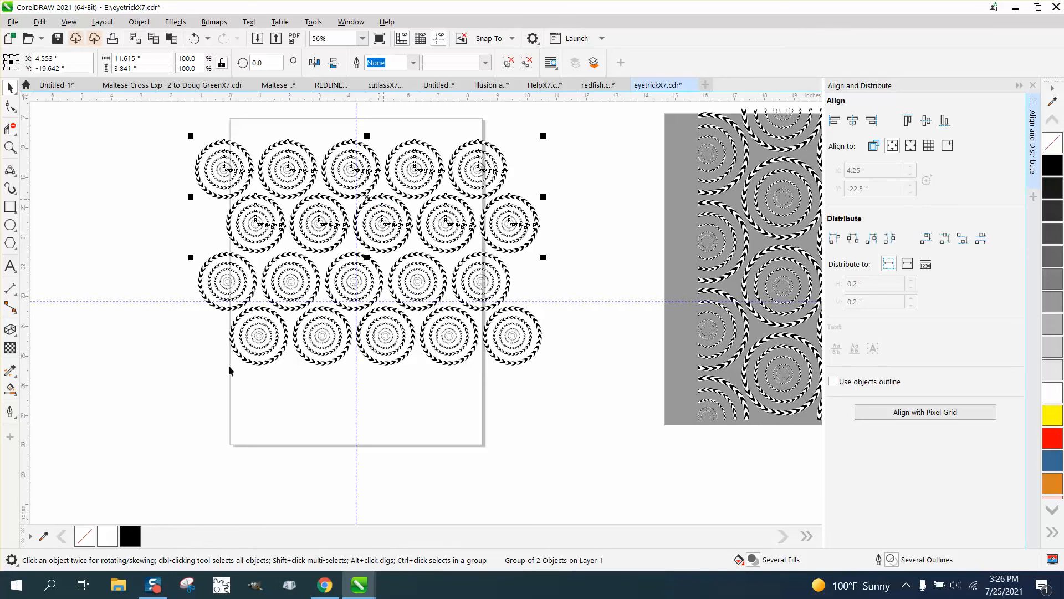
Copy the lower pair of rows beneath itself, then group all six rows and centre them on the page.
click(185, 258)
drag(172, 250, 580, 371)
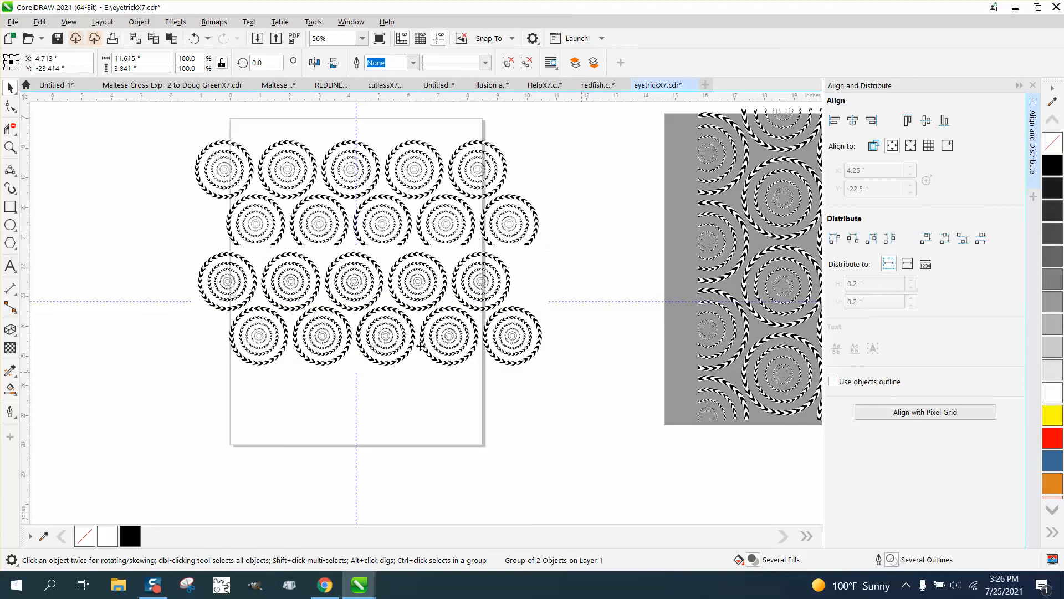
drag(375, 360, 366, 419)
scroll(159, 374, down, 1)
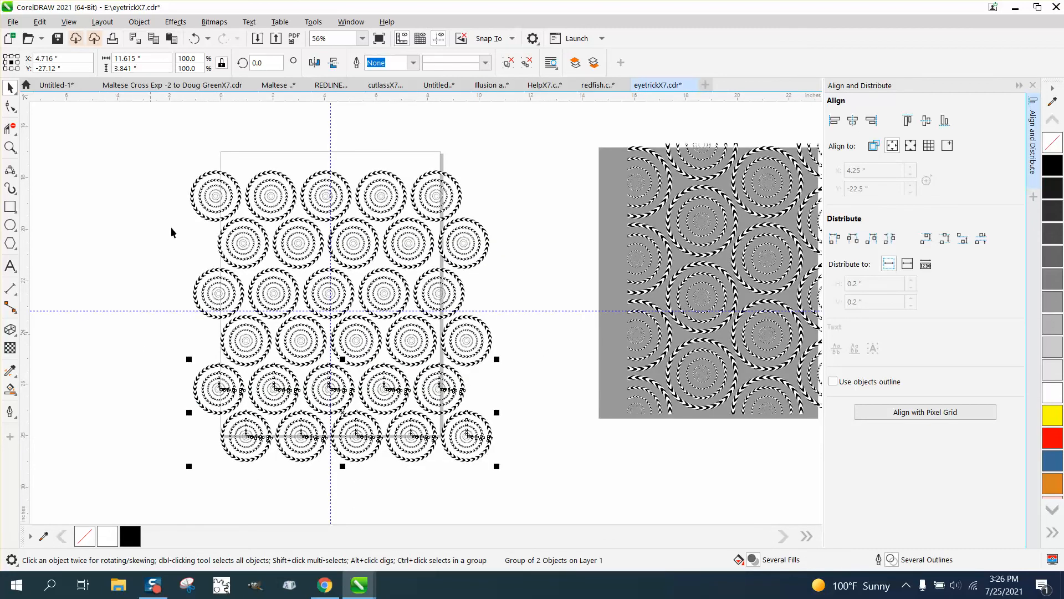
drag(456, 462, 564, 514)
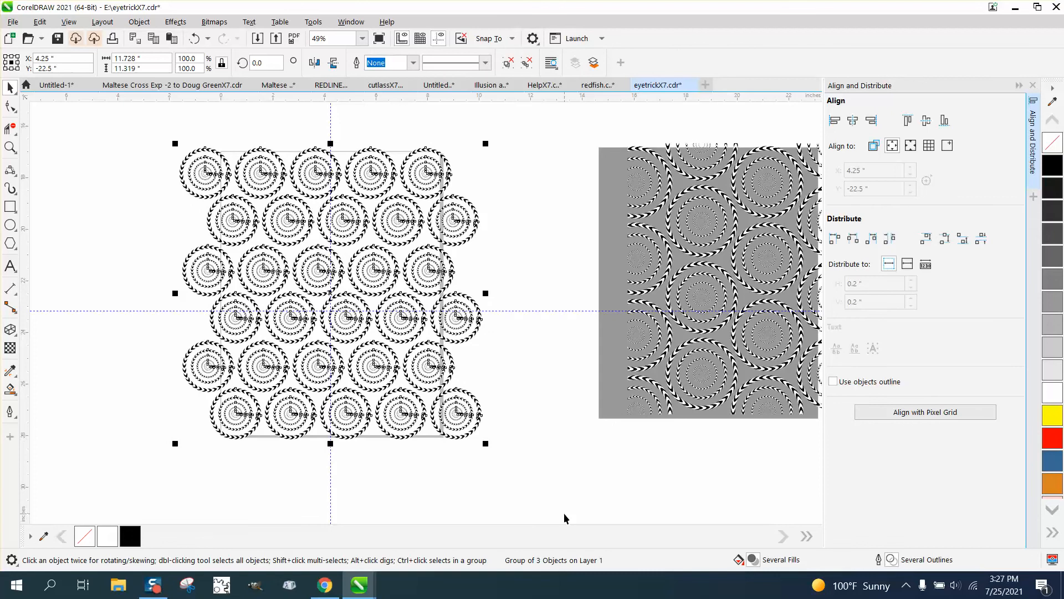
Draw a rectangle about 8.52 by 11.05 inches over the ring pattern along the page's edges.
click(11, 147)
drag(149, 140, 587, 465)
click(13, 209)
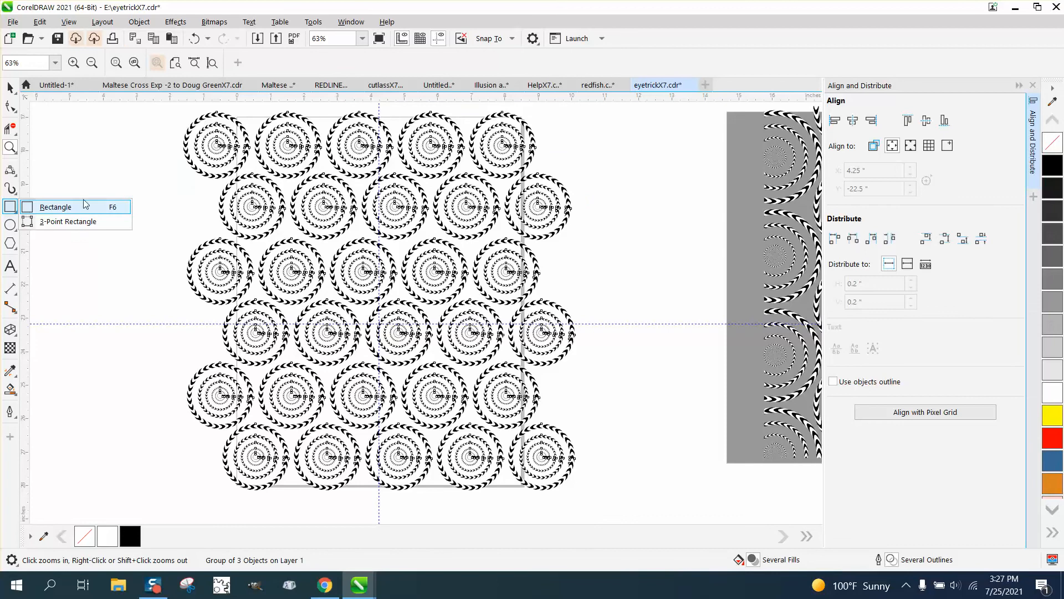
click(62, 207)
drag(238, 116, 523, 486)
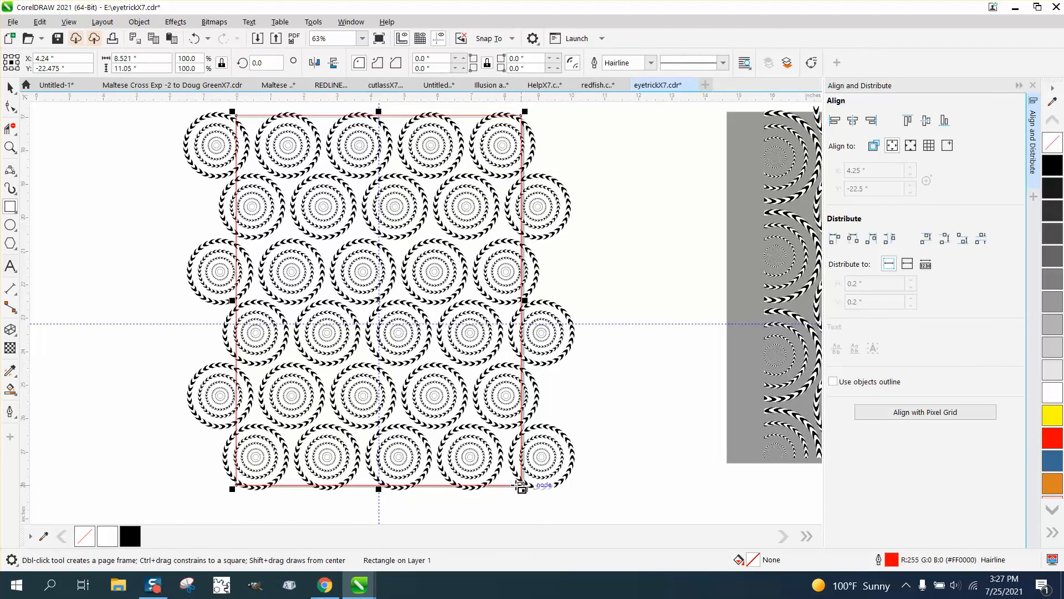
Move the rectangle off the pattern to check the ring group, then centre the rectangle on the page.
scroll(536, 438, down, 1)
scroll(536, 420, down, 2)
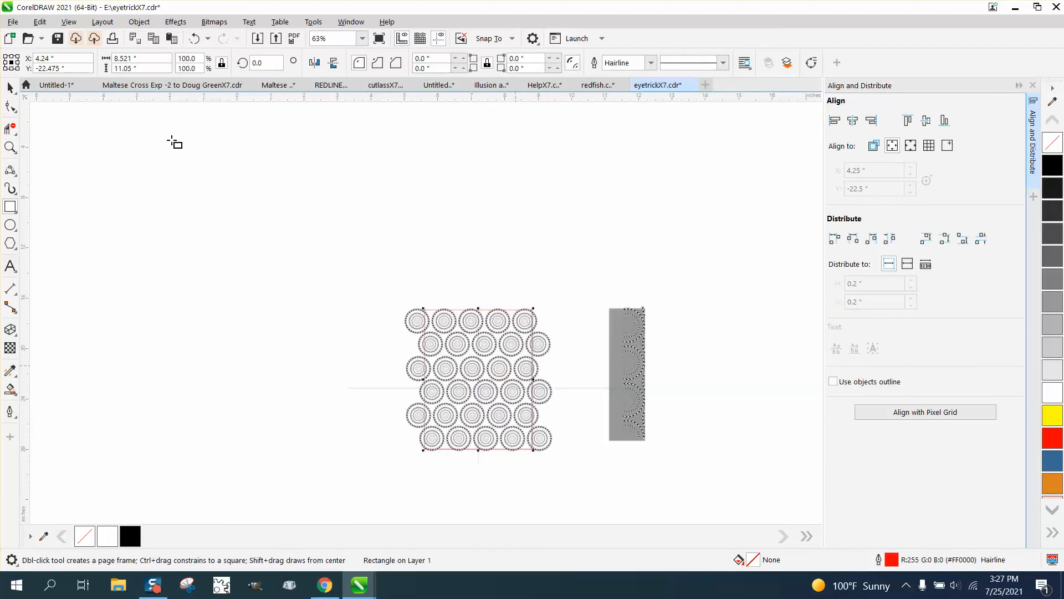
click(11, 88)
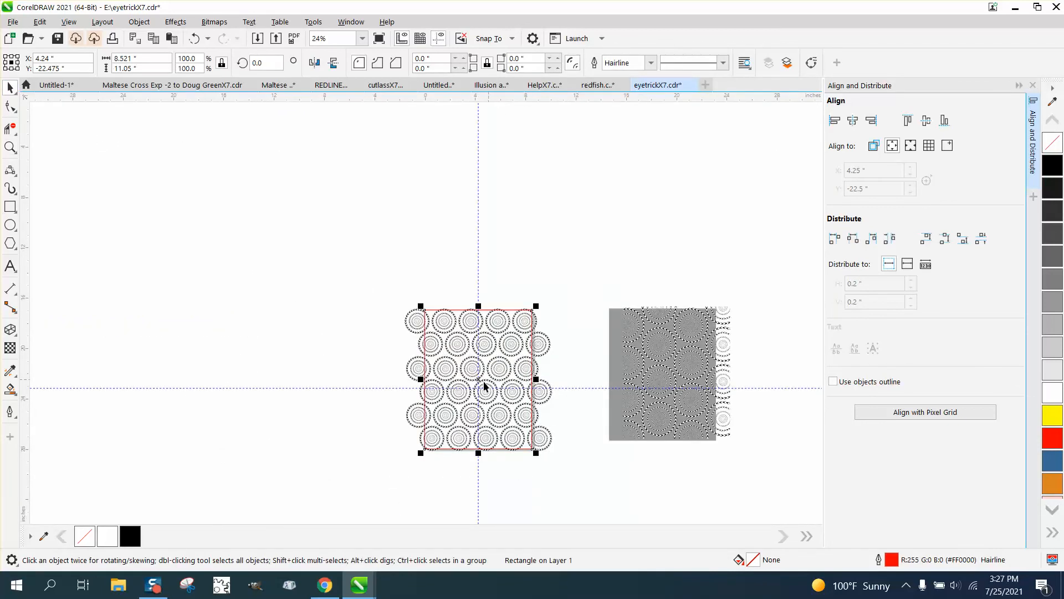
drag(480, 379, 239, 353)
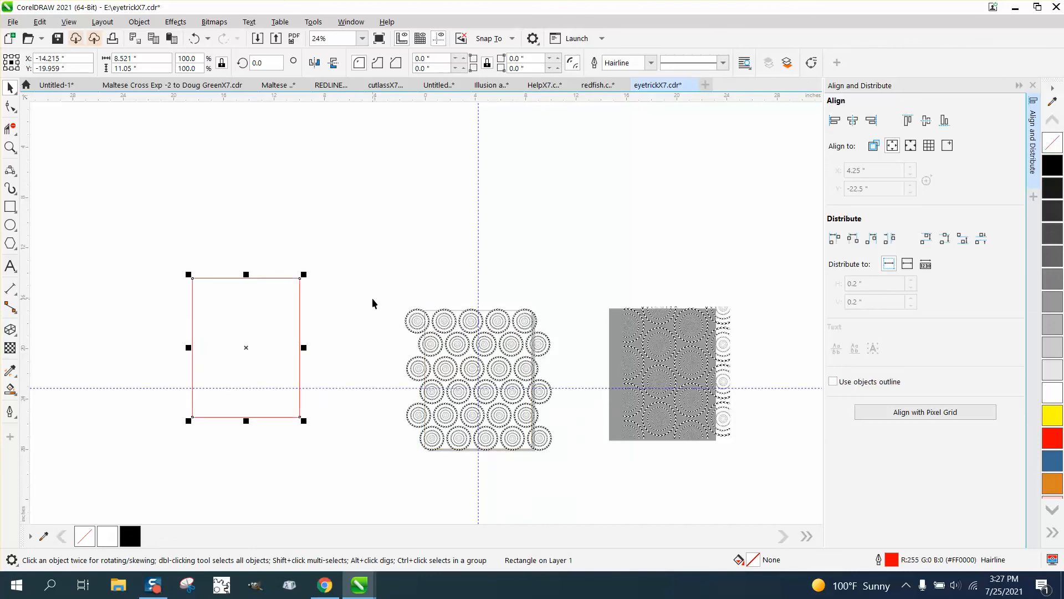
drag(376, 298, 574, 474)
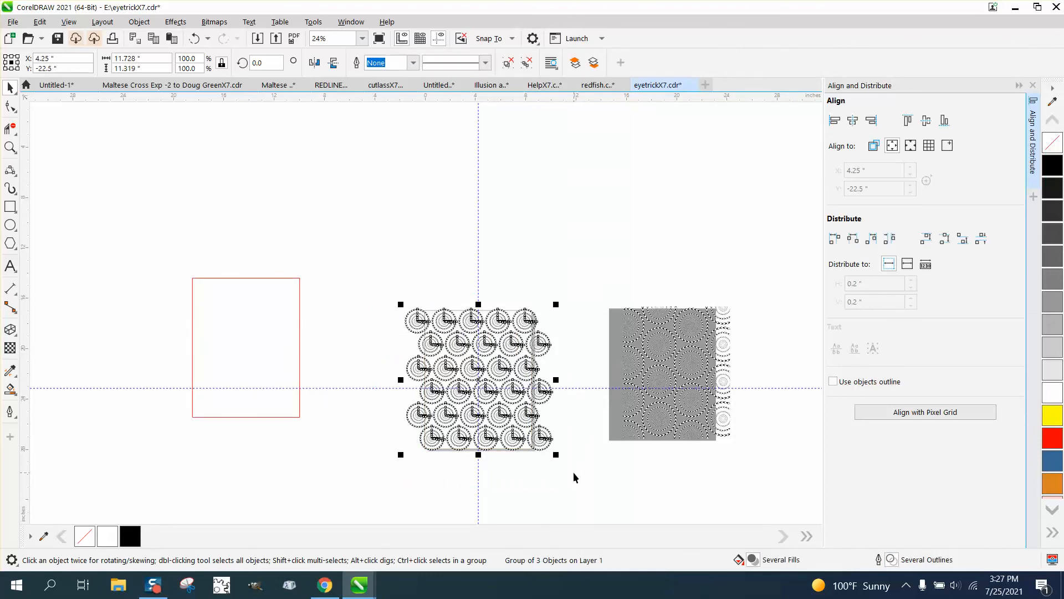
click(268, 353)
key(p)
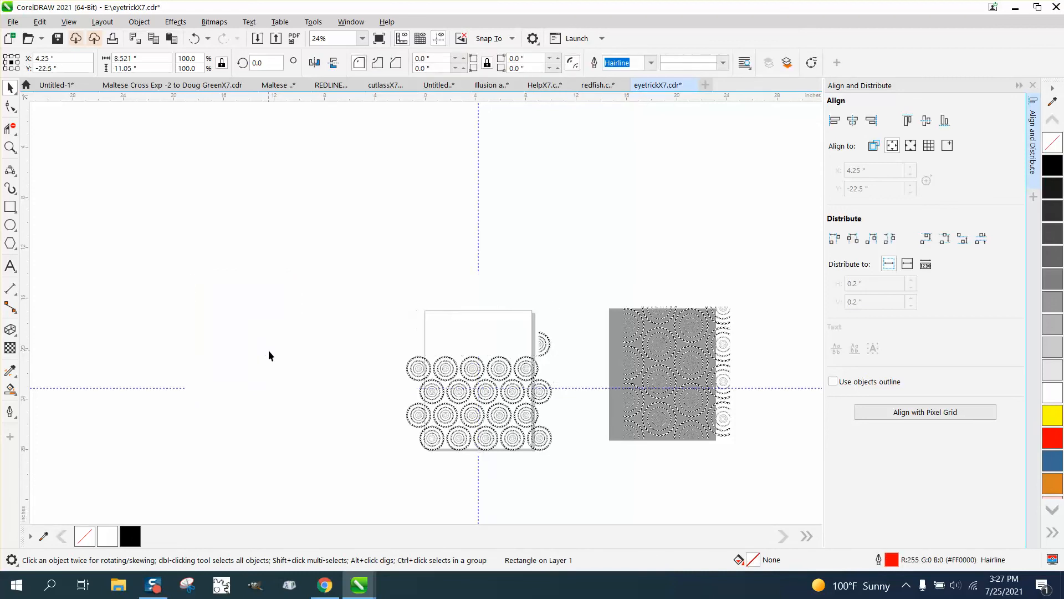
drag(395, 296, 437, 365)
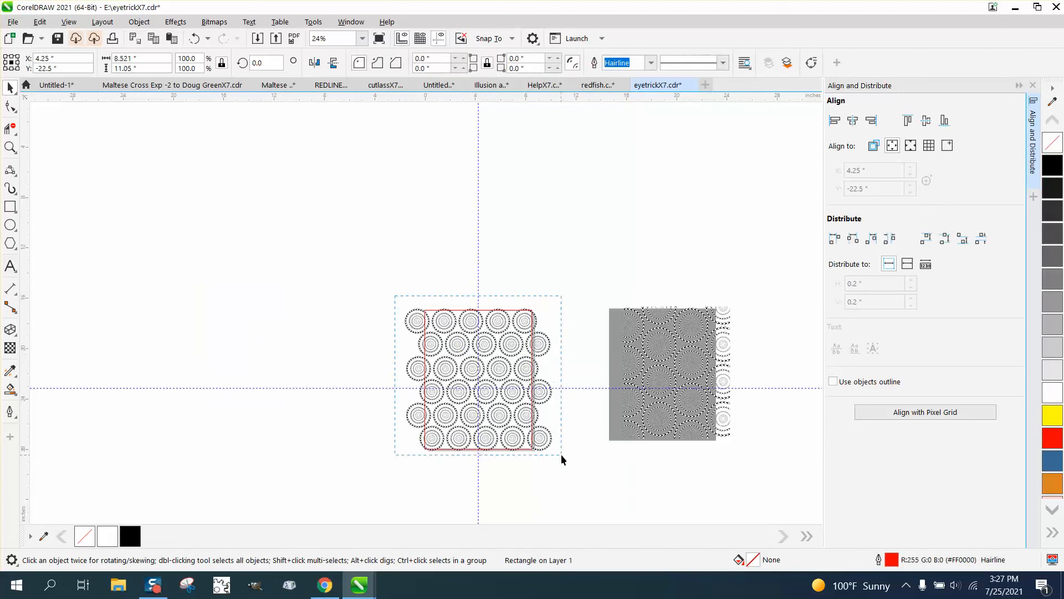
drag(561, 454, 581, 470)
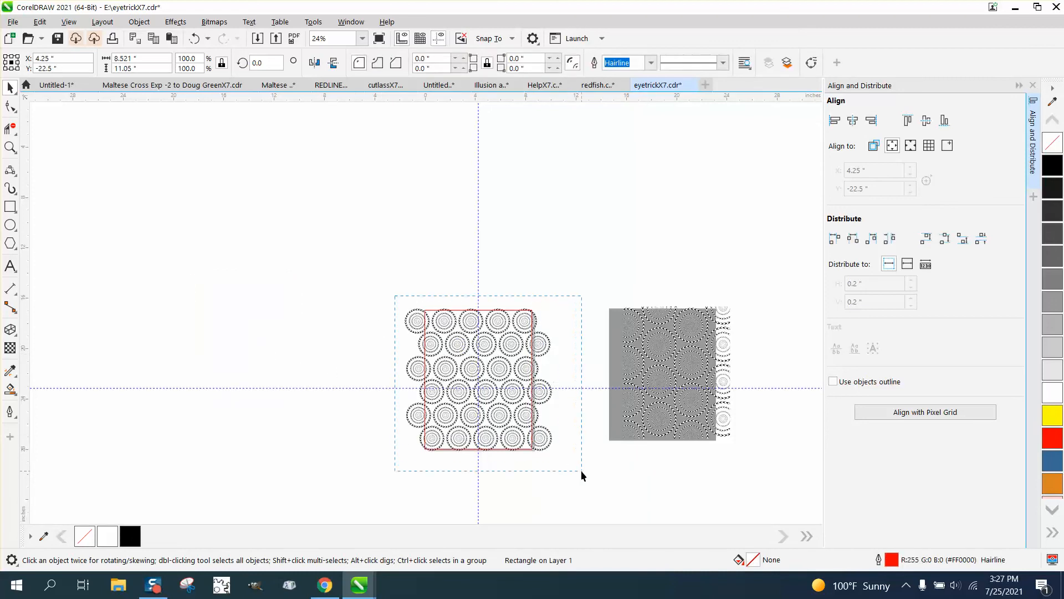
click(427, 118)
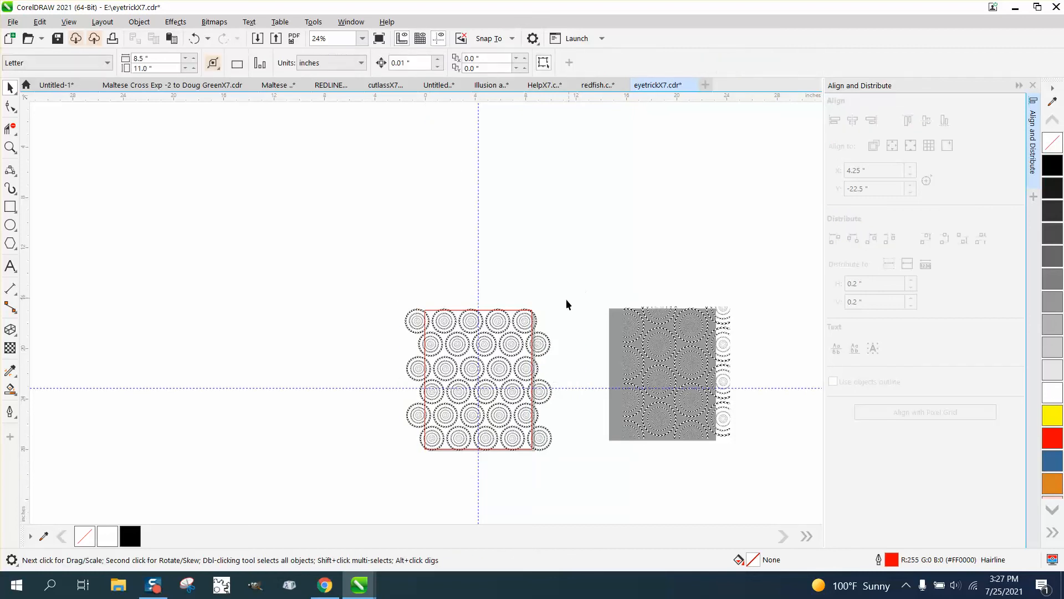
click(548, 345)
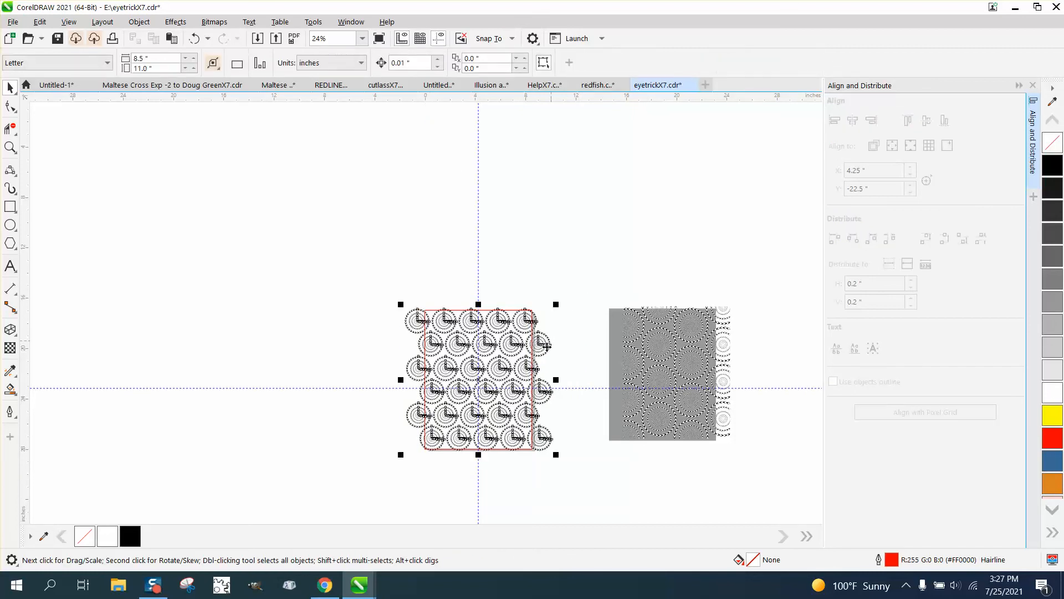
click(545, 348)
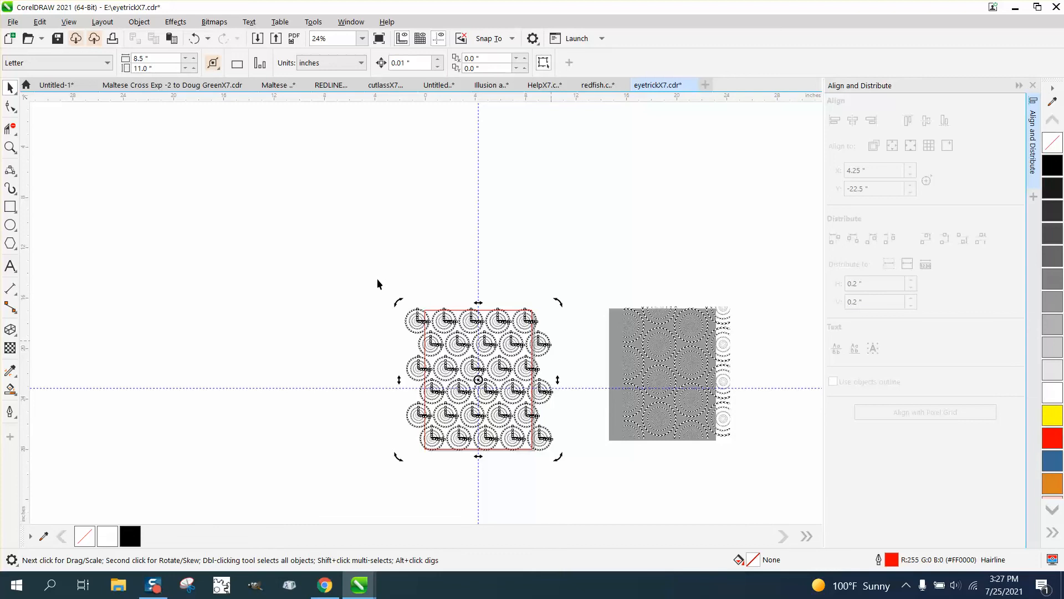
drag(376, 278, 589, 485)
click(542, 299)
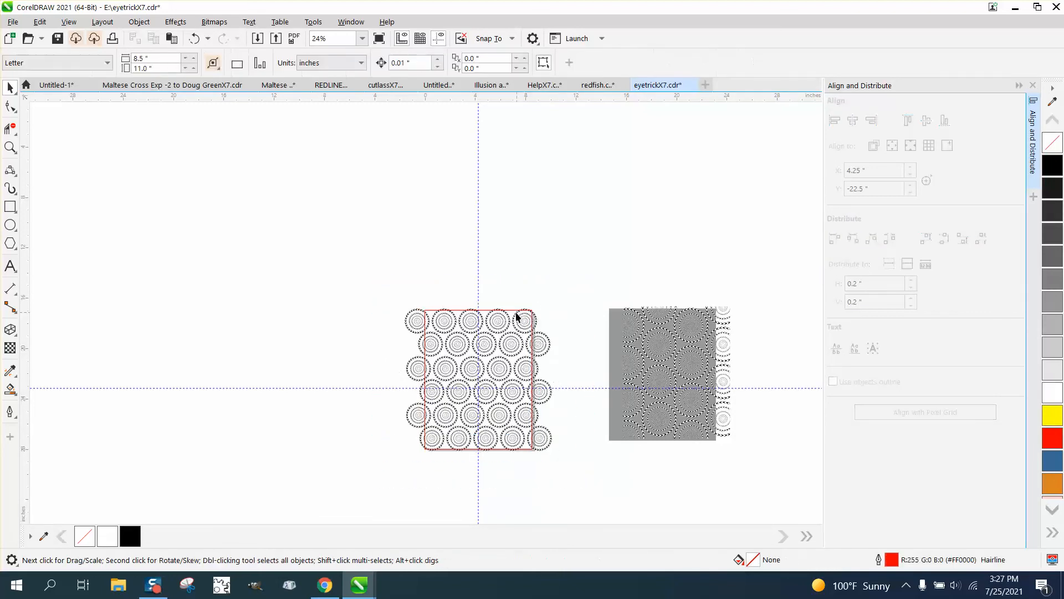
Move the rectangle aside, check the ring pattern's grouping, and centre the rectangle back on the page.
drag(512, 314, 276, 224)
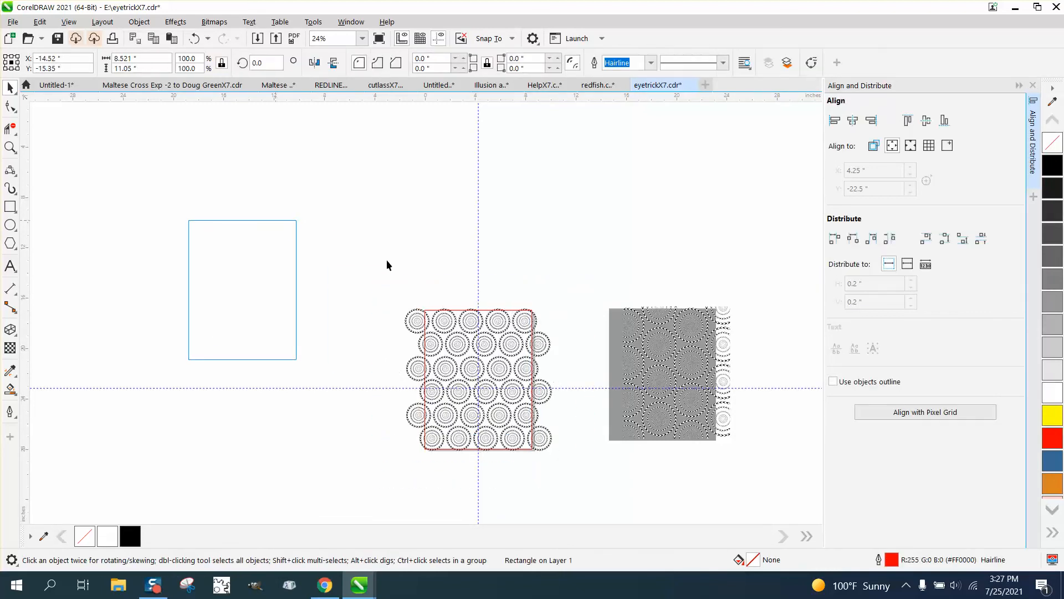
click(427, 327)
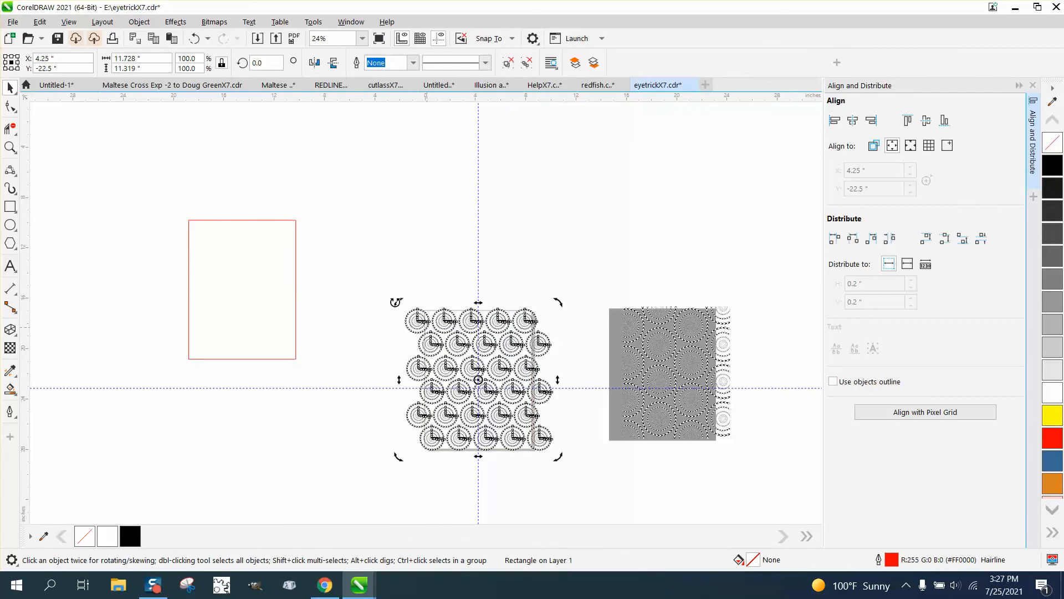
drag(386, 289, 550, 440)
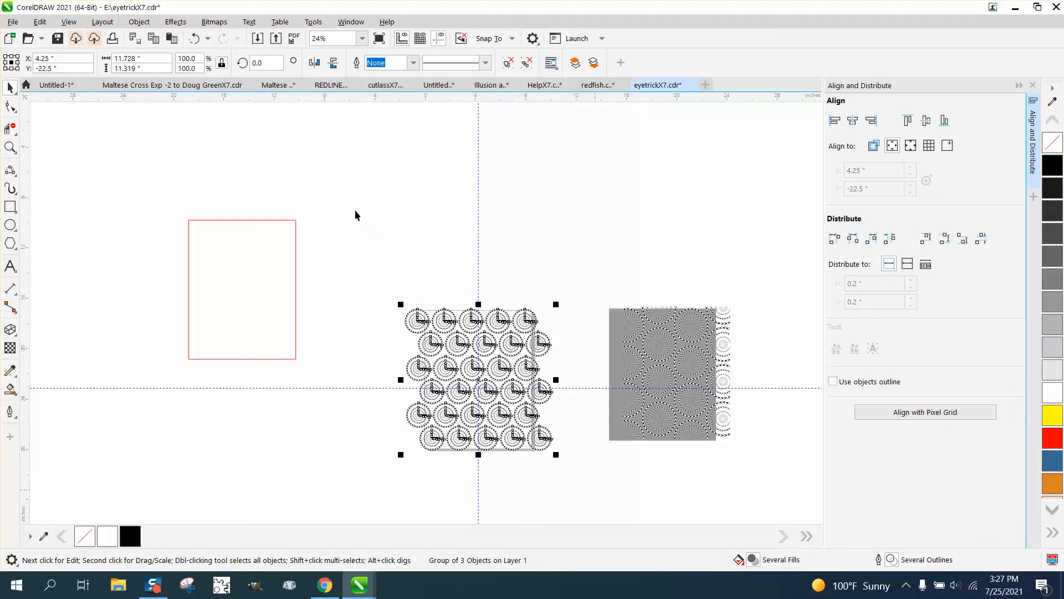
click(153, 26)
mouse_move(182, 242)
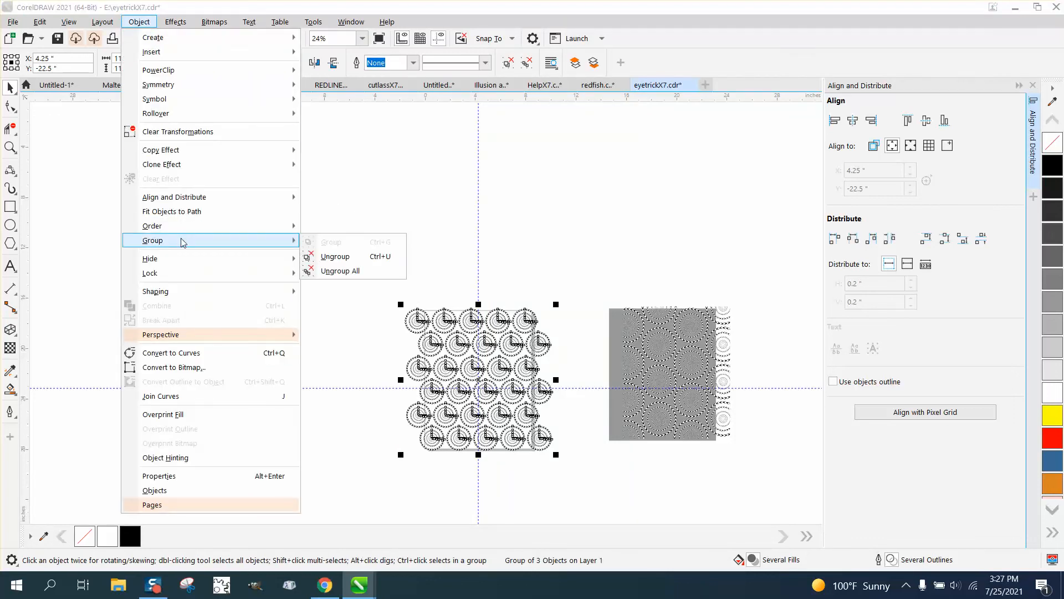
click(403, 212)
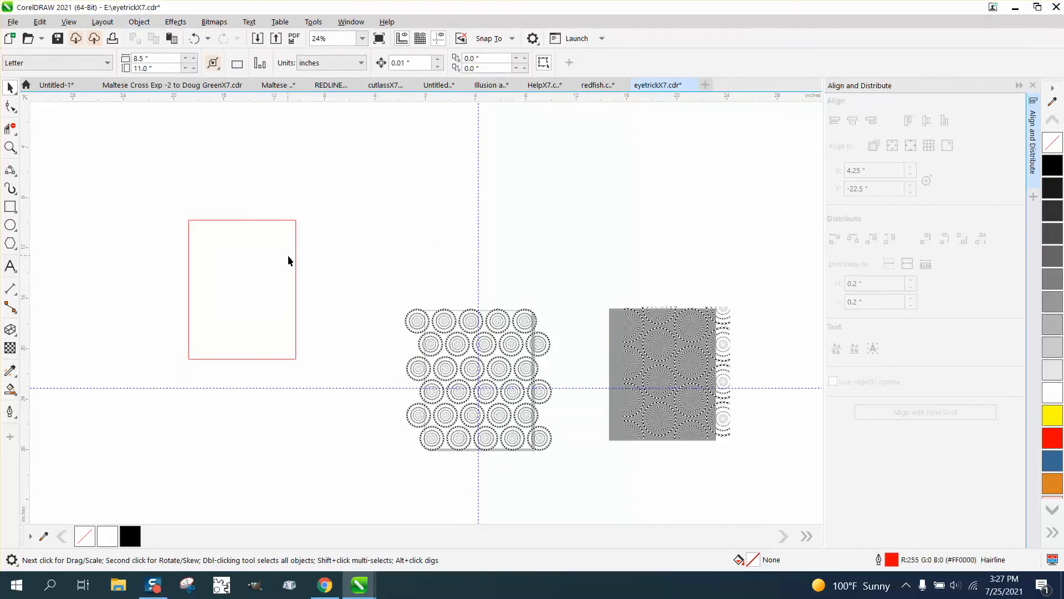
click(295, 258)
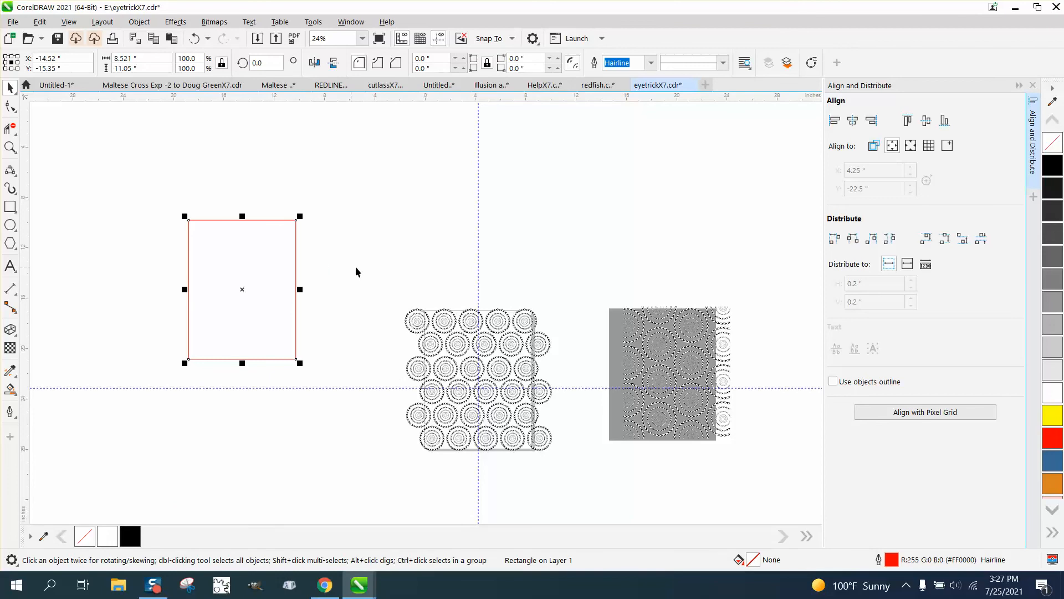
key(p)
Select the rectangle together with the ring pattern and intersect them to get a page-sized pattern.
drag(369, 271, 511, 423)
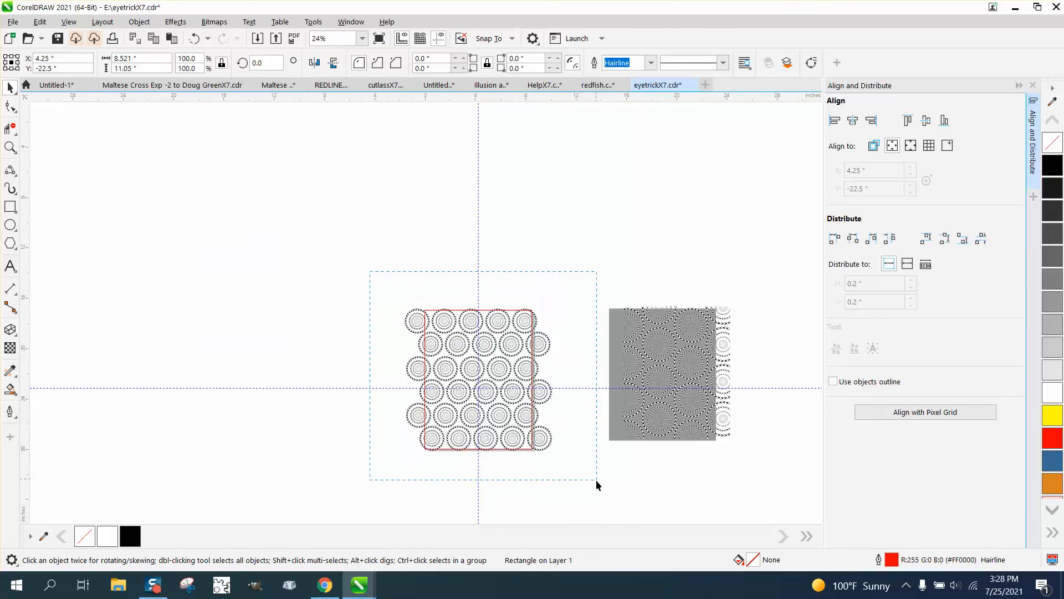
drag(596, 480, 576, 450)
drag(563, 394, 555, 368)
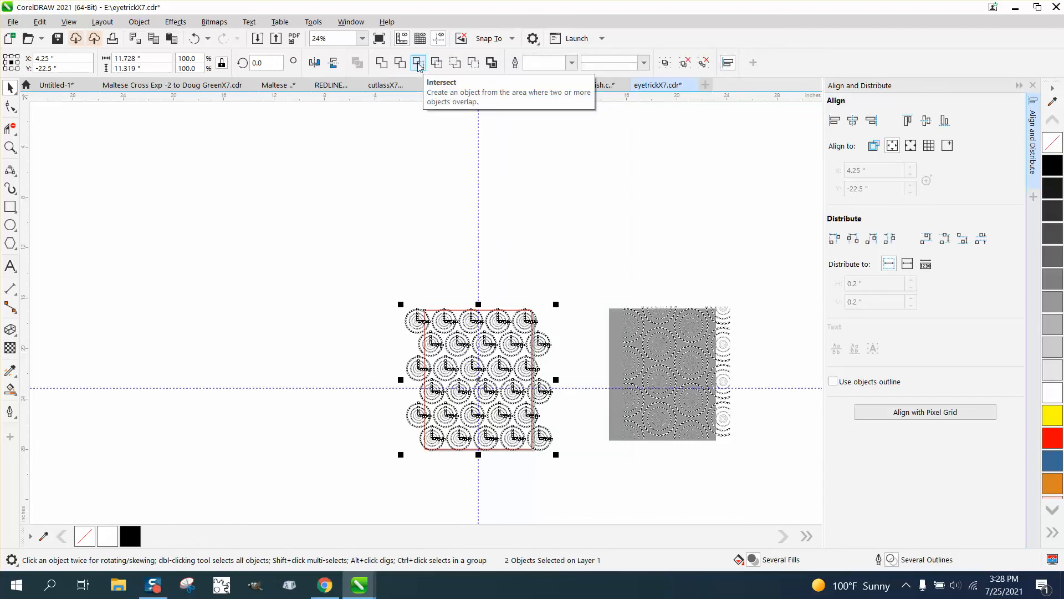
click(419, 63)
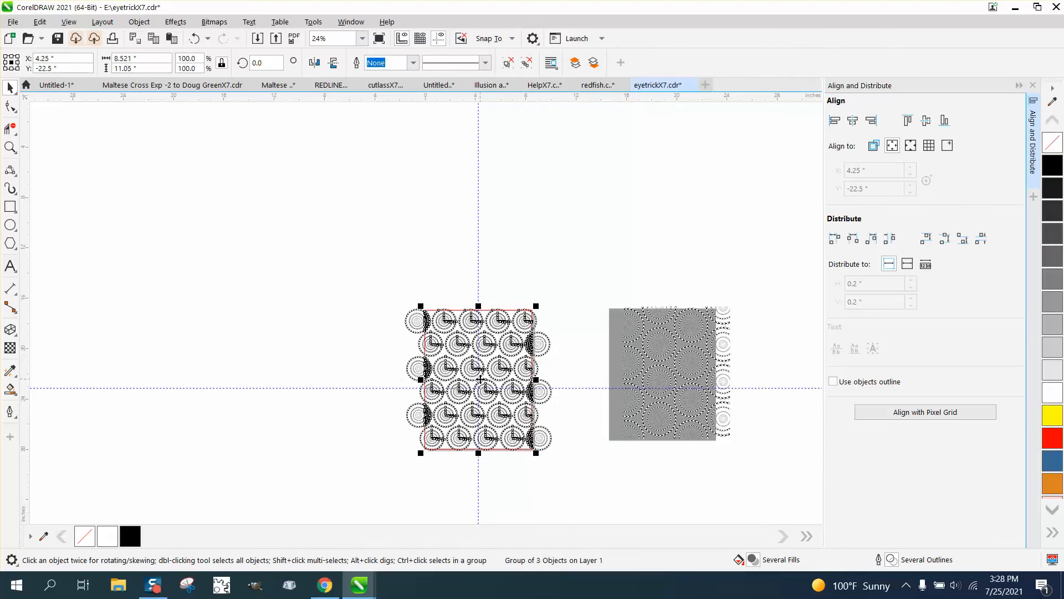
Move the intersected pattern off to the page's left and delete the original rings and rectangle.
drag(387, 368, 163, 270)
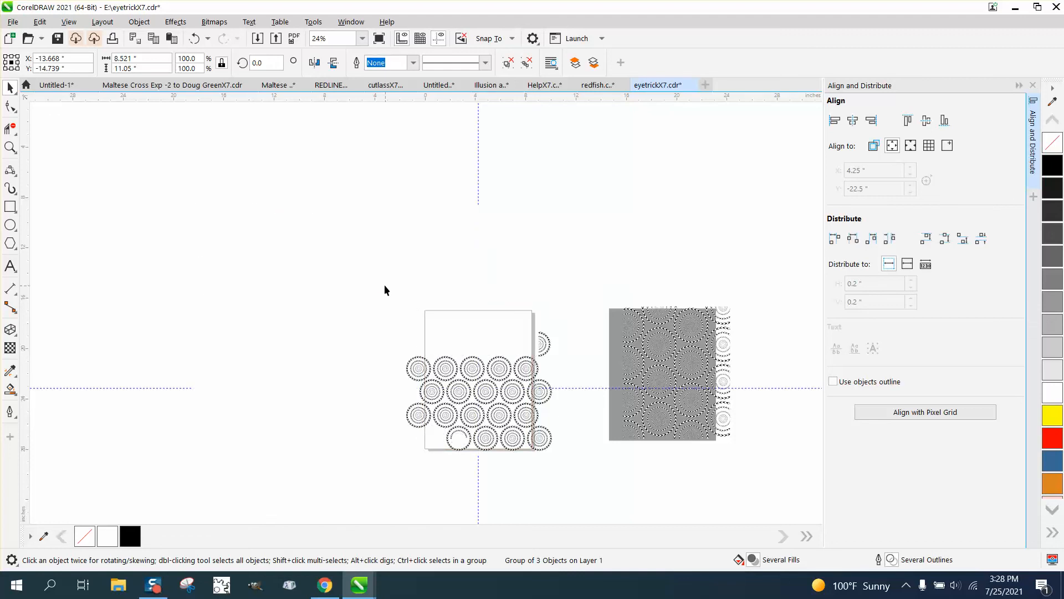
drag(384, 285, 547, 442)
key(Delete)
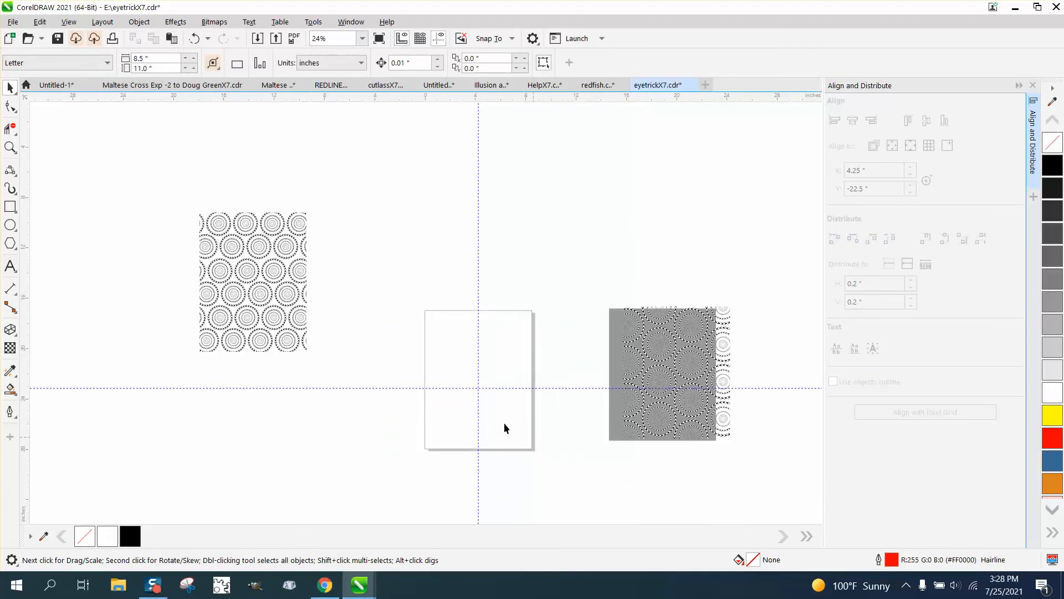
Centre the cropped ring pattern on the page.
click(262, 288)
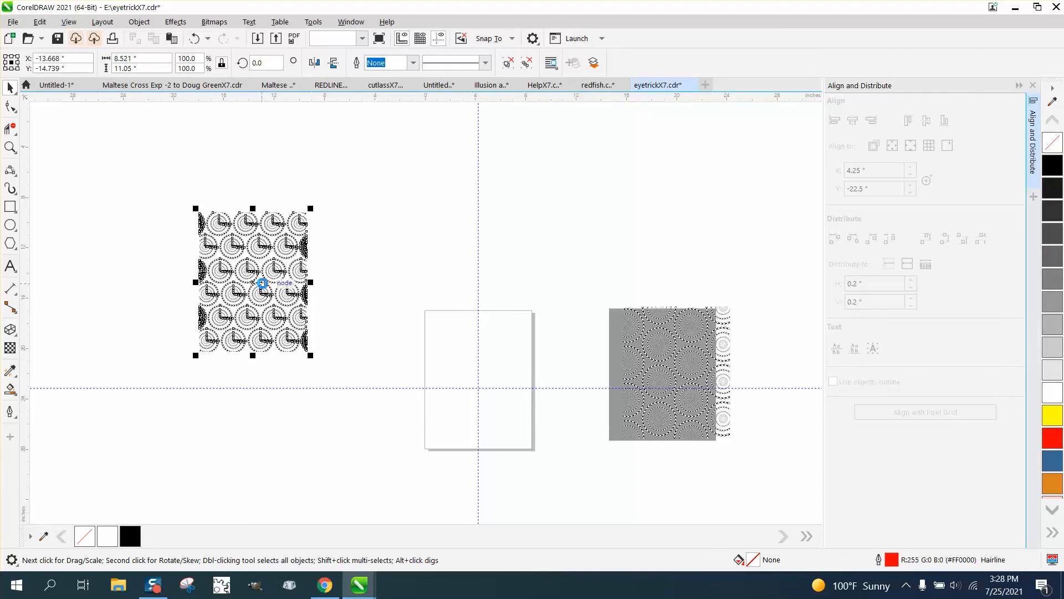
key(p)
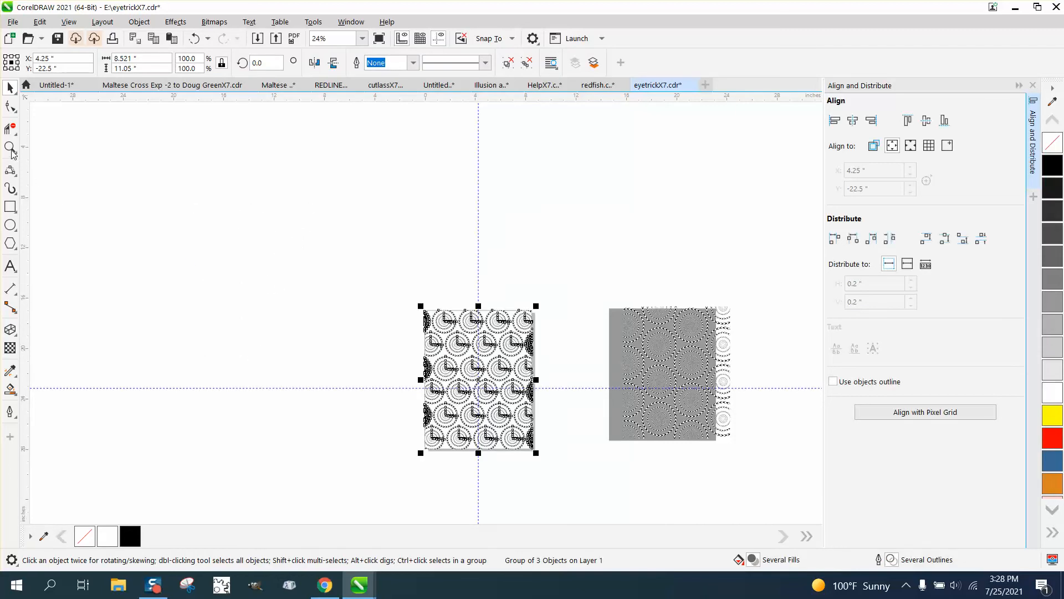
key(z)
drag(398, 304, 550, 442)
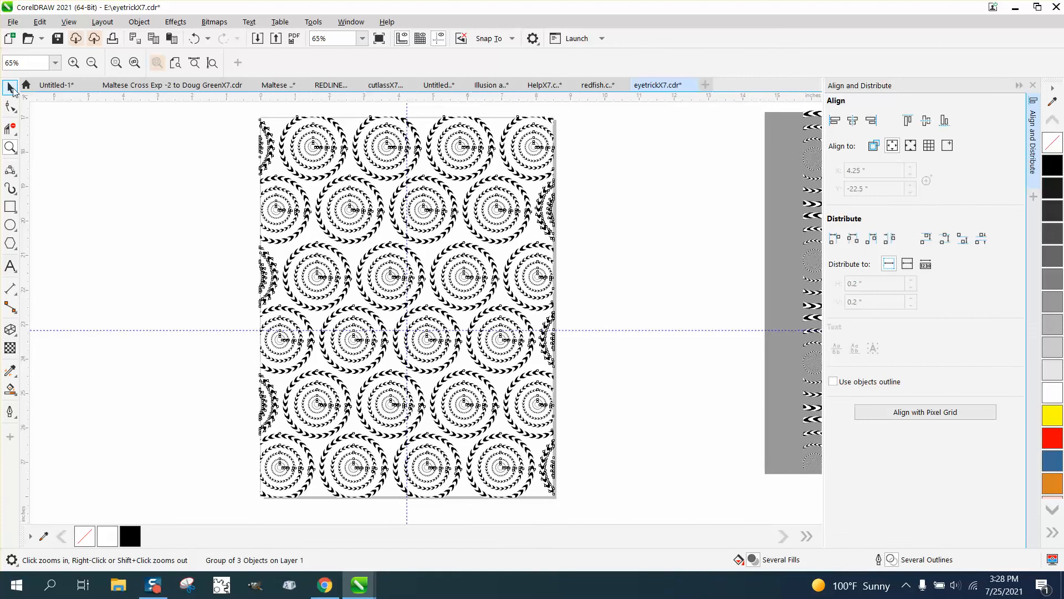
Examine the staggered crescent rings and the cropped page edges up close, with the pattern deselected.
click(12, 145)
drag(222, 213, 622, 351)
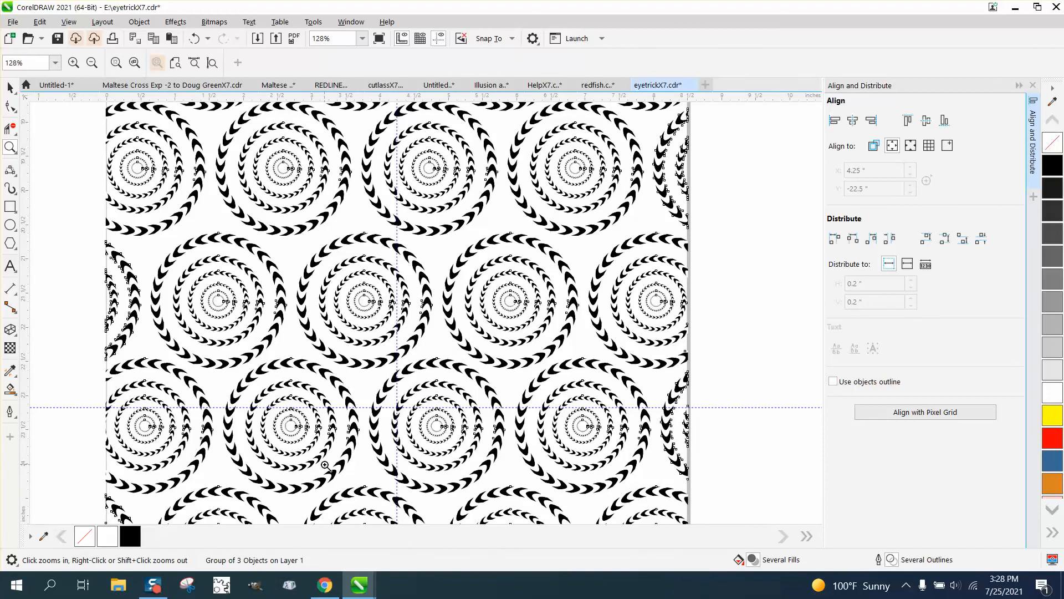
scroll(326, 442, down, 2)
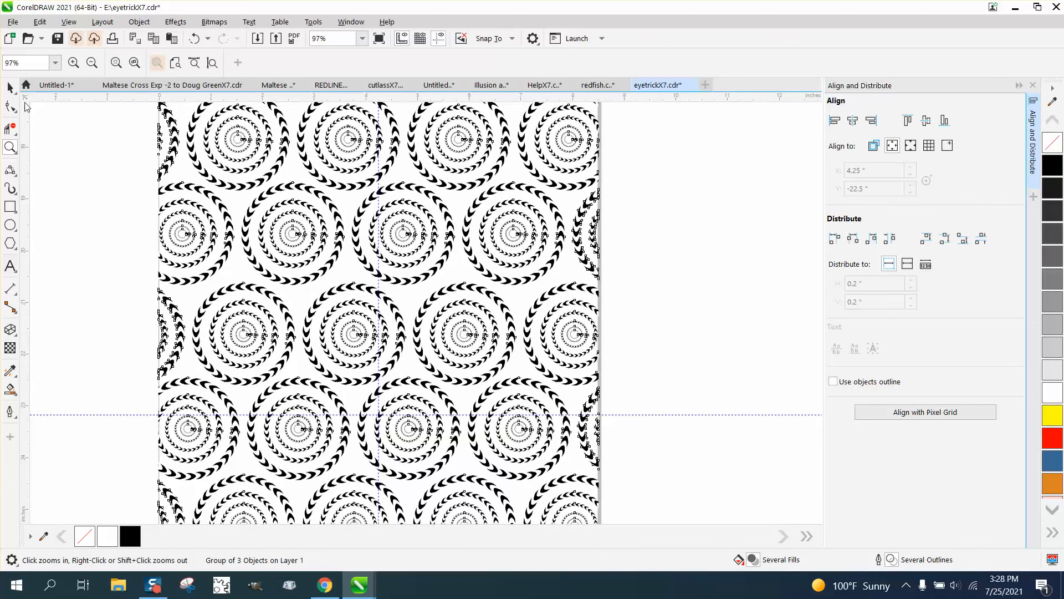
click(10, 87)
click(607, 355)
scroll(610, 355, down, 1)
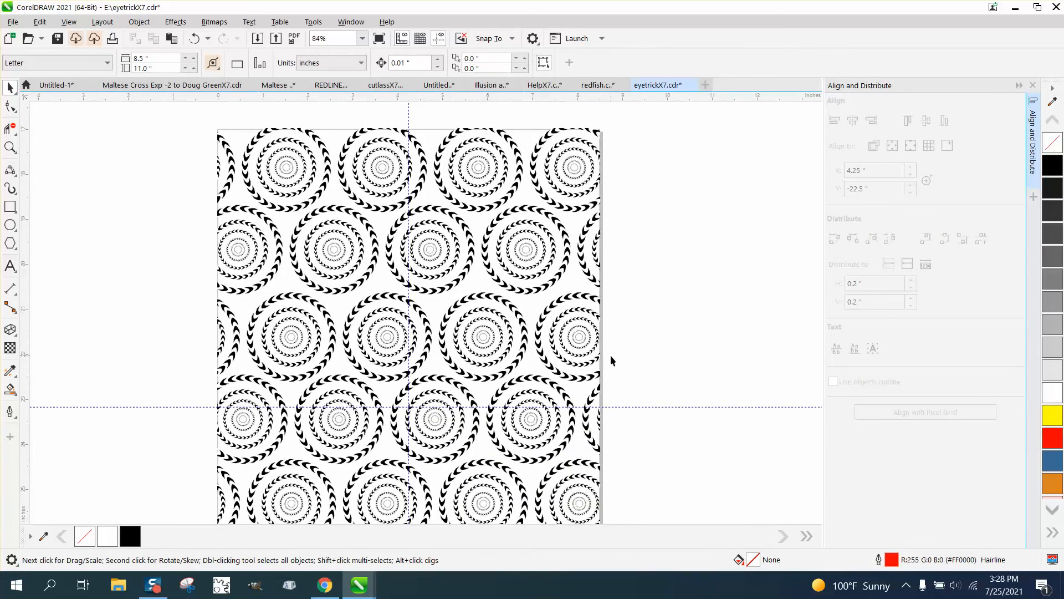